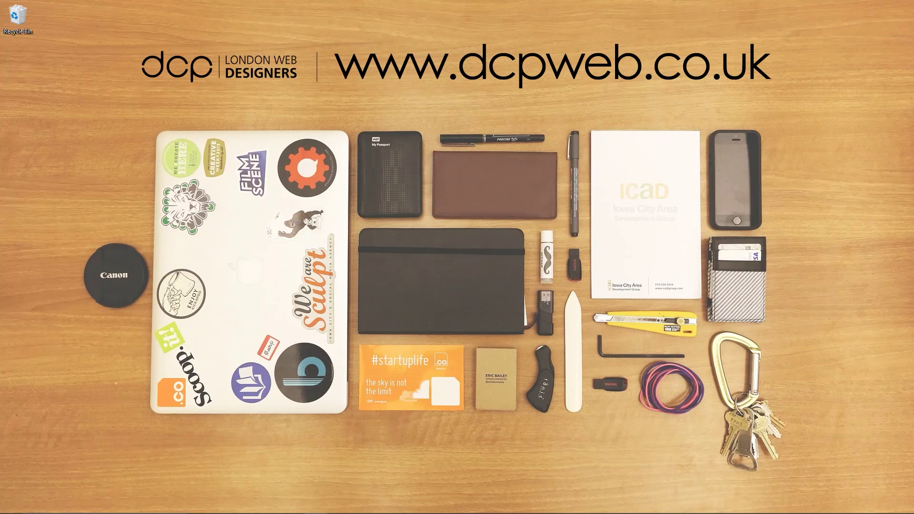
left_click(616, 503)
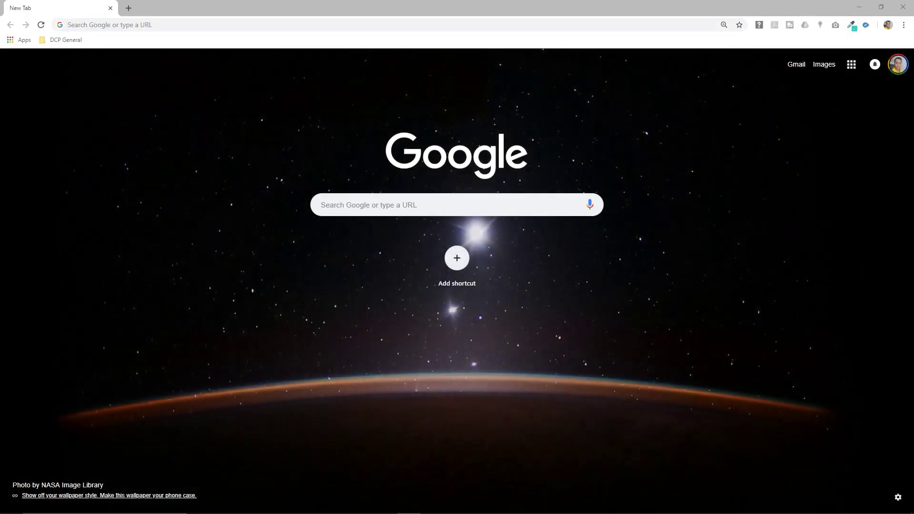
left_click(437, 23)
type("https://pixabay.com/en/fashion-woman-portrait-model-girl-3080644/")
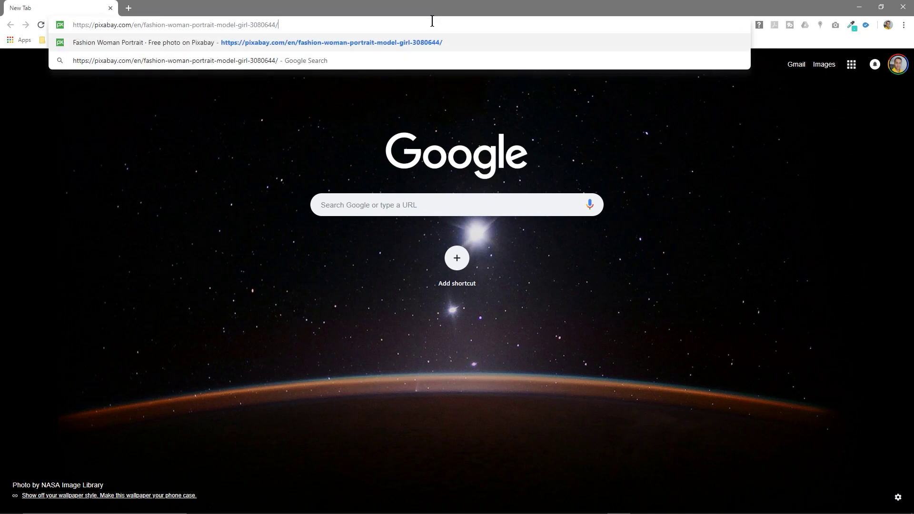
key("Return")
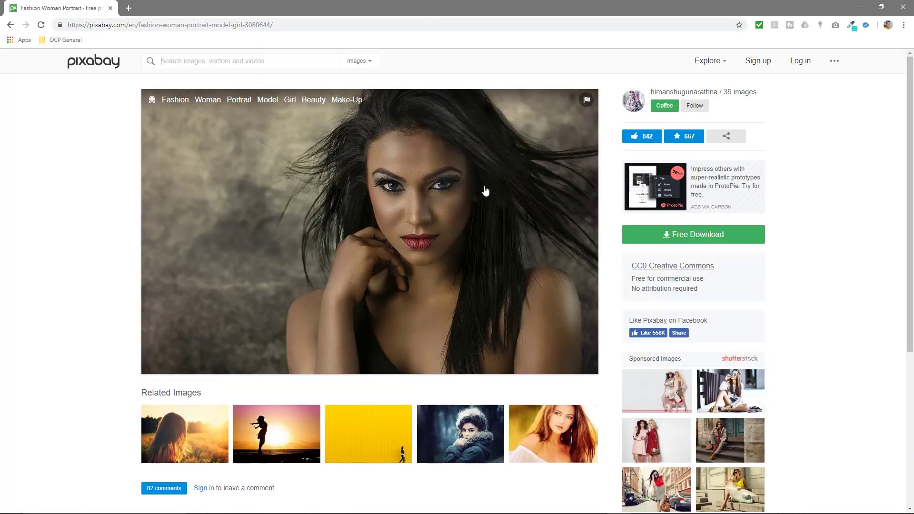
left_click(701, 236)
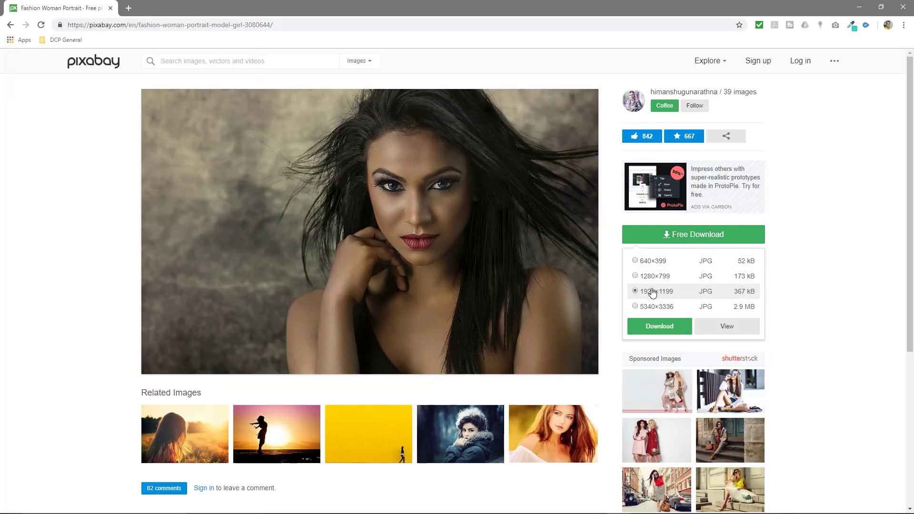
left_click(659, 326)
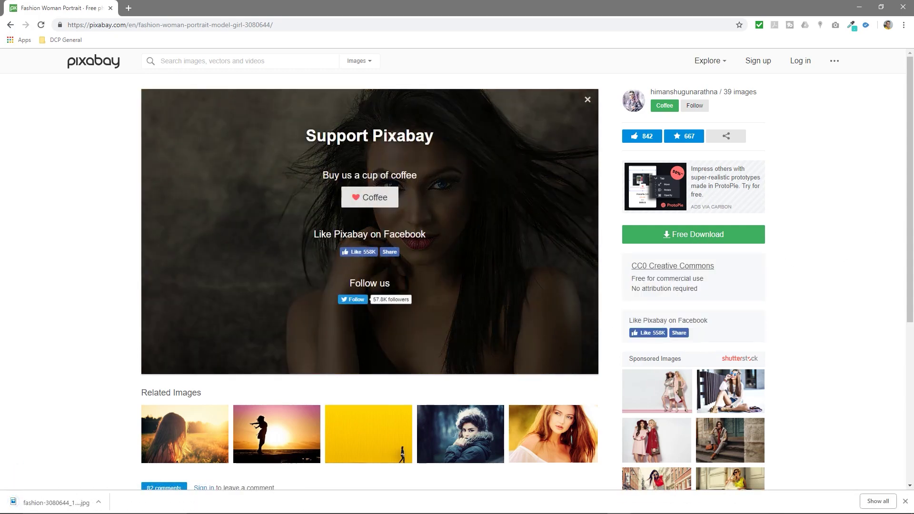
Step: Copy the downloaded portrait JPG into the "GIMP 2.10 - Change Colour Of Eyes" folder in File Explorer
key("alt+Tab")
left_click_drag(818, 62, 872, 51)
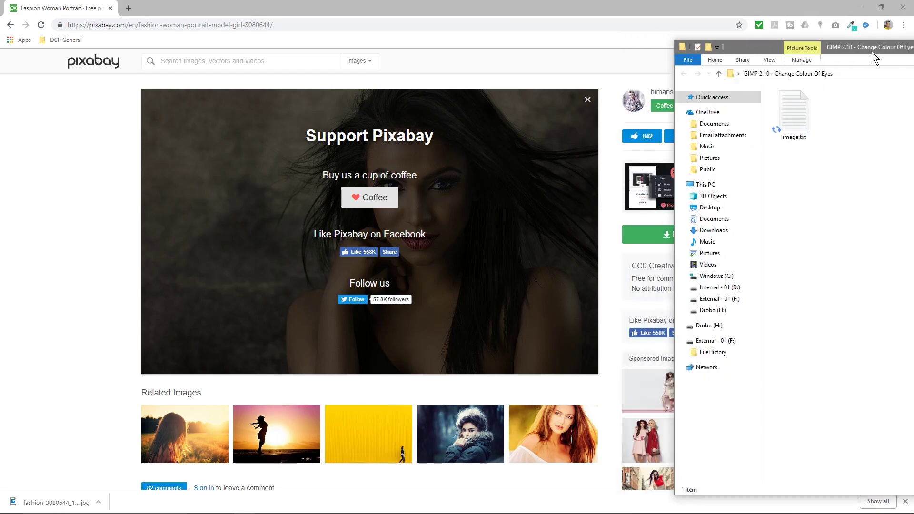
left_click_drag(53, 503, 782, 104)
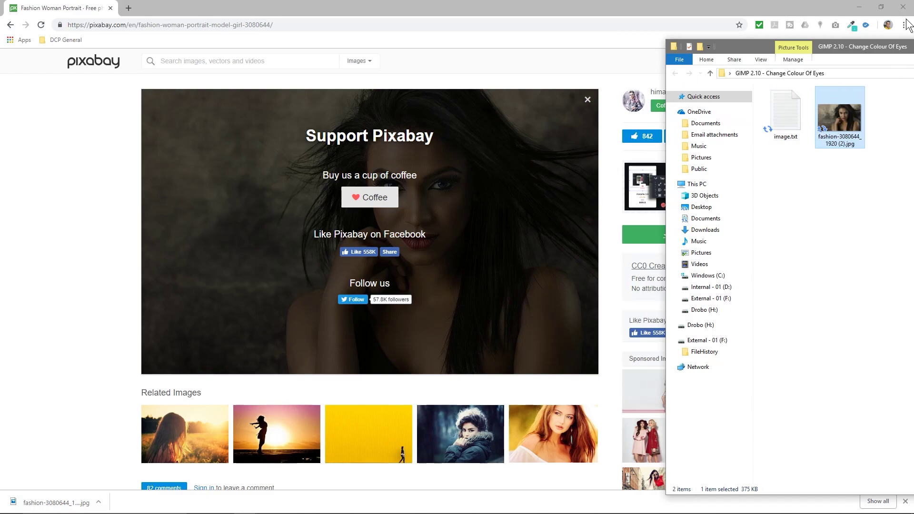
Step: Close the browser and open fashion-3080644_1920 (2).jpg from the folder in GIMP
left_click(909, 44)
left_click(906, 8)
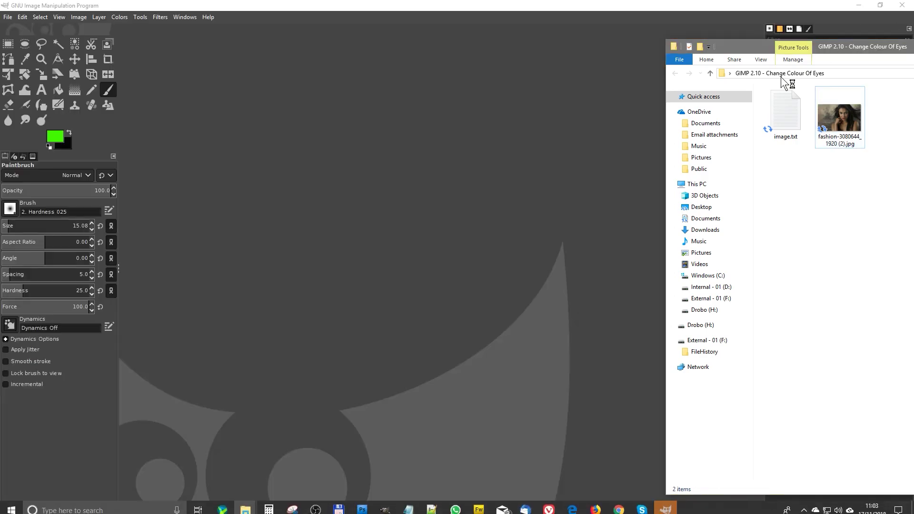
left_click(839, 118)
left_click_drag(838, 118, 386, 204)
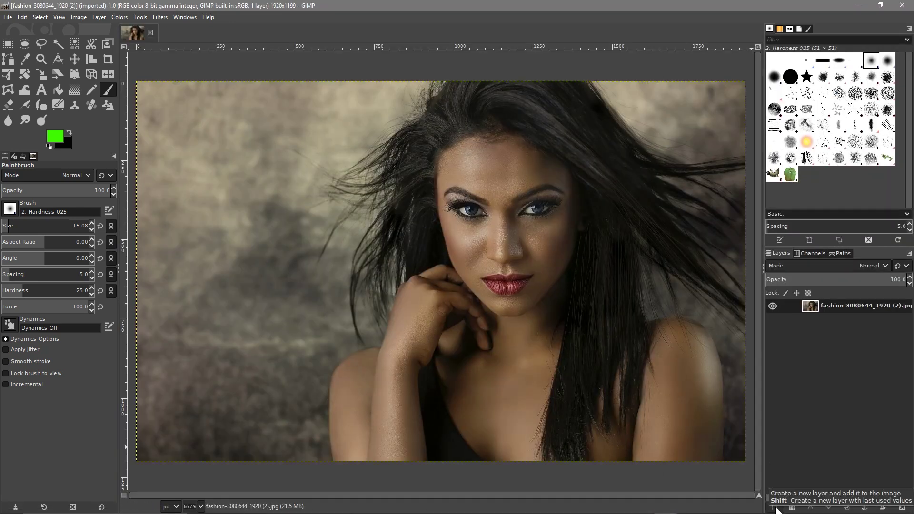
Step: Add a new transparent layer above the portrait and name it "eye colour"
left_click(774, 508)
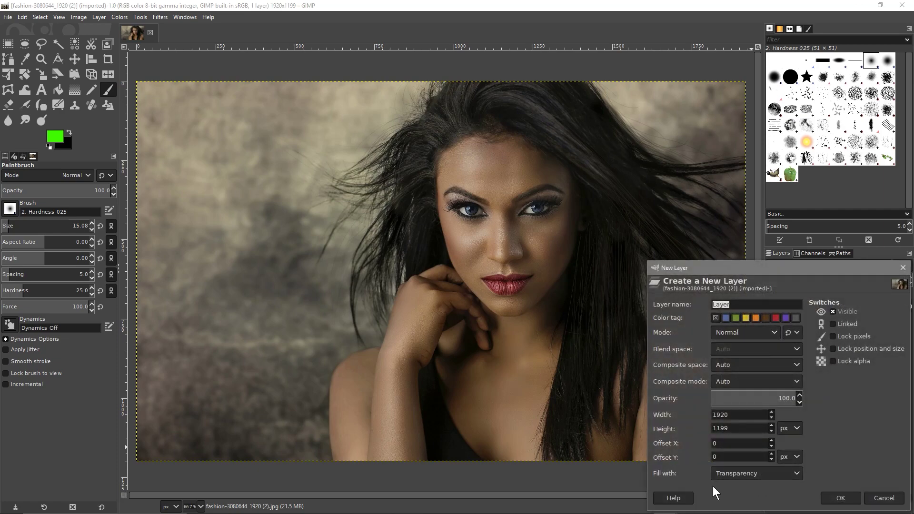
left_click(838, 498)
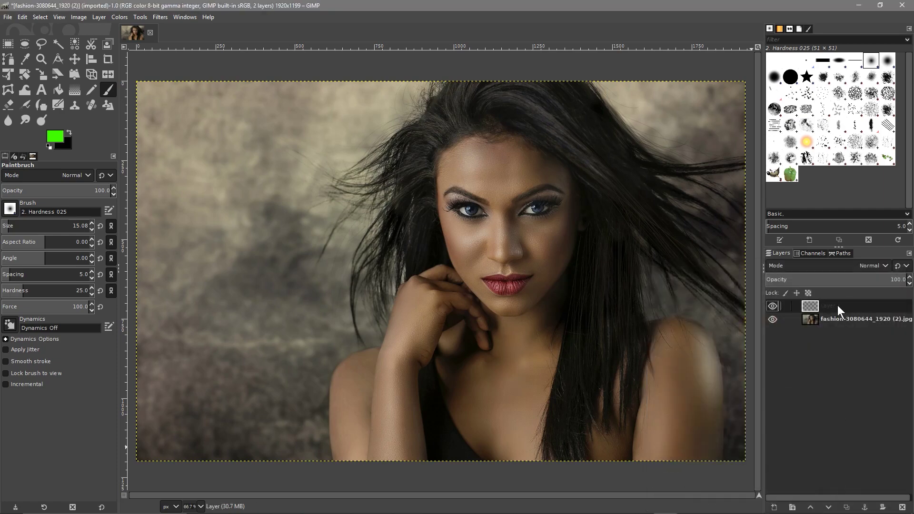
double_click(825, 307)
type("eye colour")
key("Return")
Step: Change the foreground colour to a bright, slightly cooler green
left_click(53, 136)
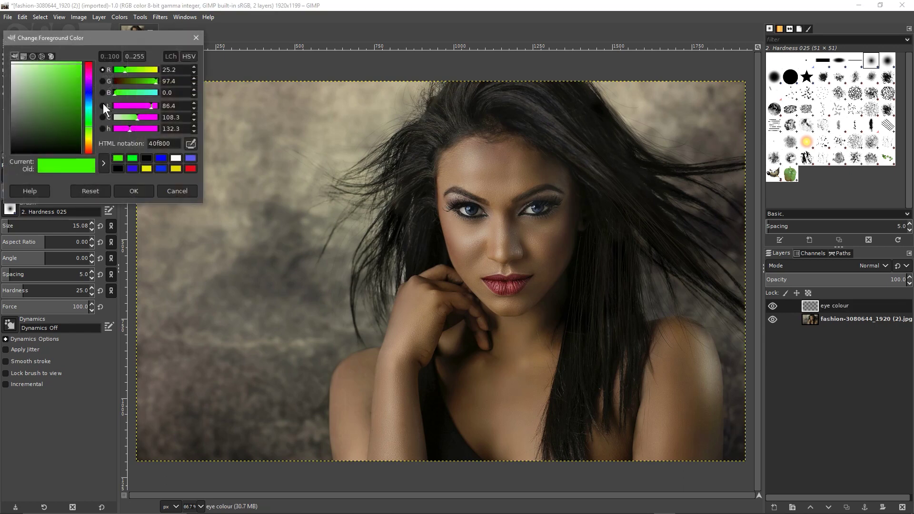
left_click_drag(92, 127, 85, 115)
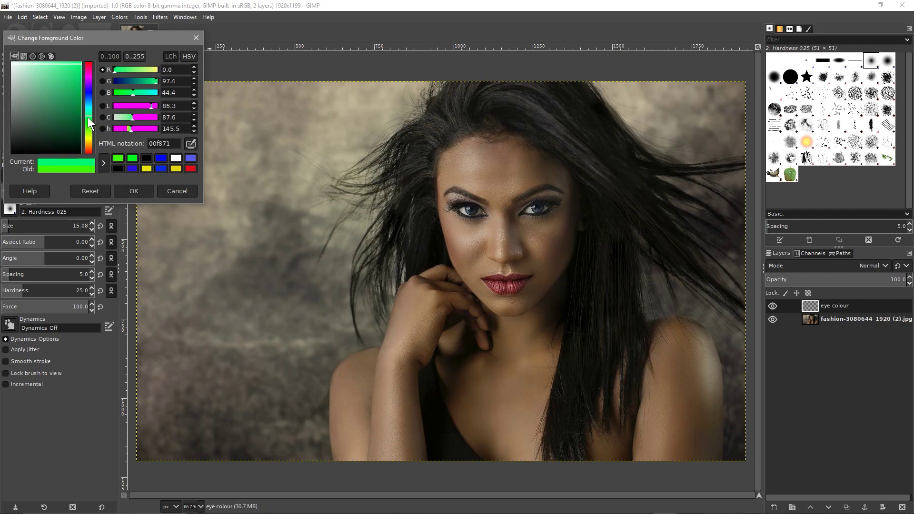
left_click_drag(89, 116, 84, 119)
left_click(119, 191)
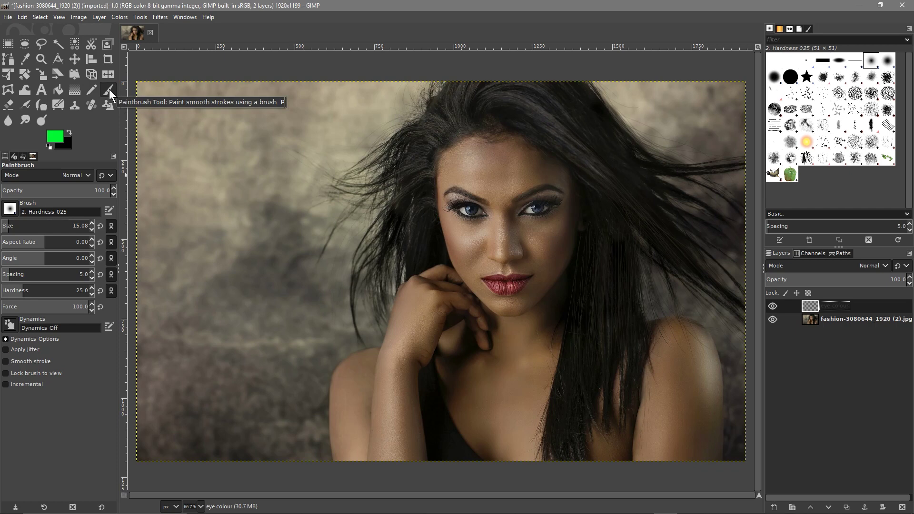
Step: Set up the Paintbrush with the "2. Hardness 025" brush at size 13.53 for painting the irises
left_click(9, 209)
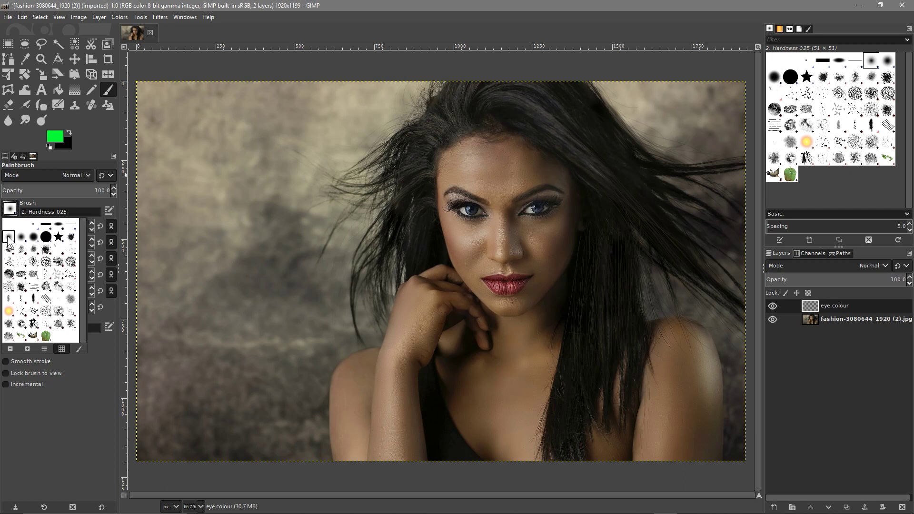
left_click(40, 190)
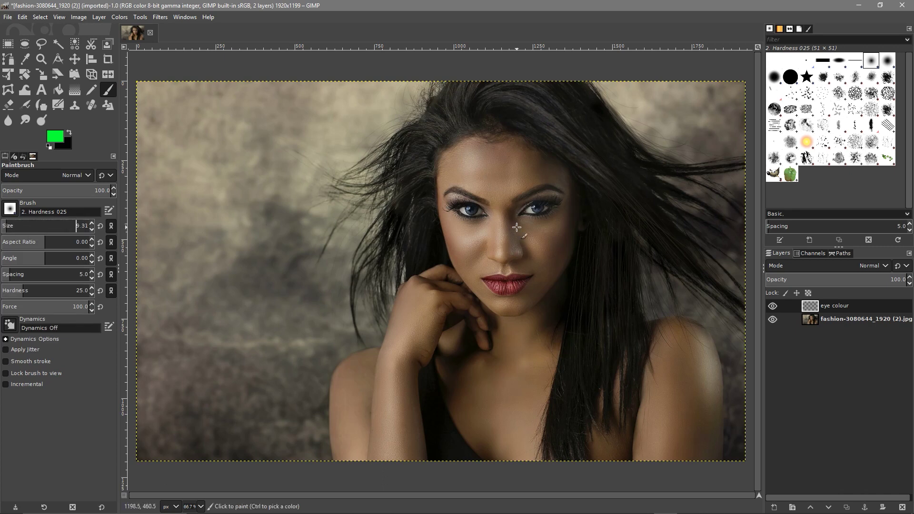
mouse_move(516, 227)
left_mouse_down()
mouse_move(429, 238)
mouse_move(449, 275)
left_mouse_up()
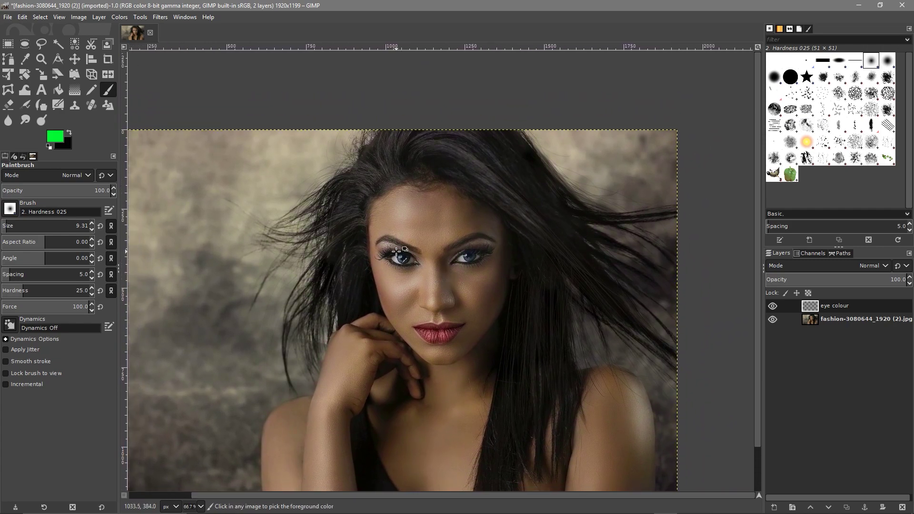
scroll(397, 251, "up", 5, "ctrl")
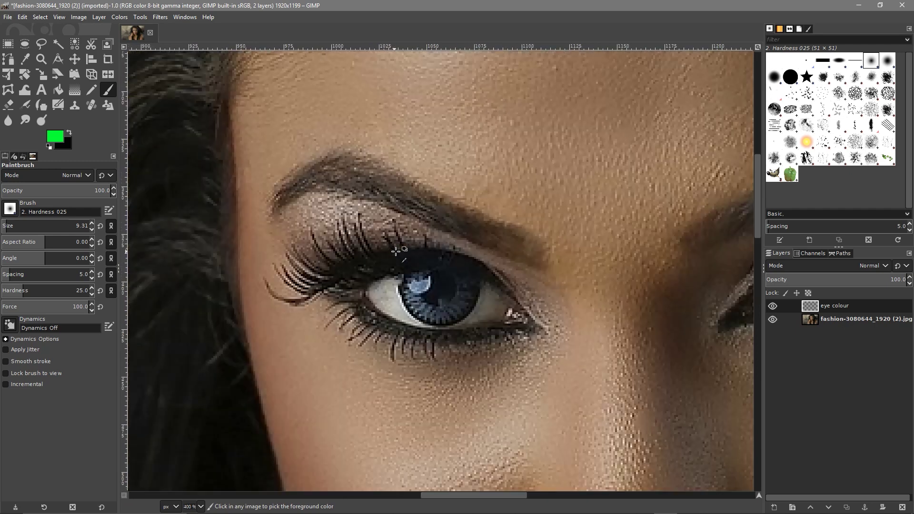
scroll(397, 251, "up", 2, "ctrl")
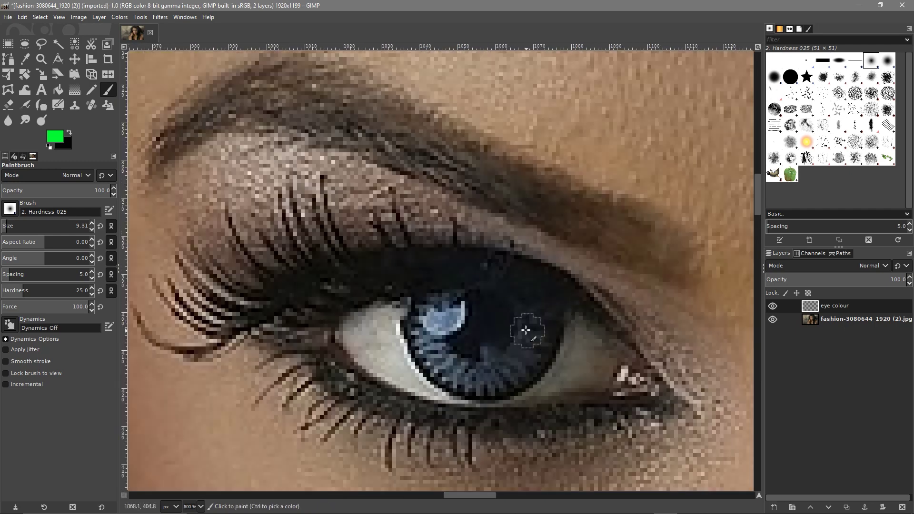
left_click_drag(526, 330, 461, 219)
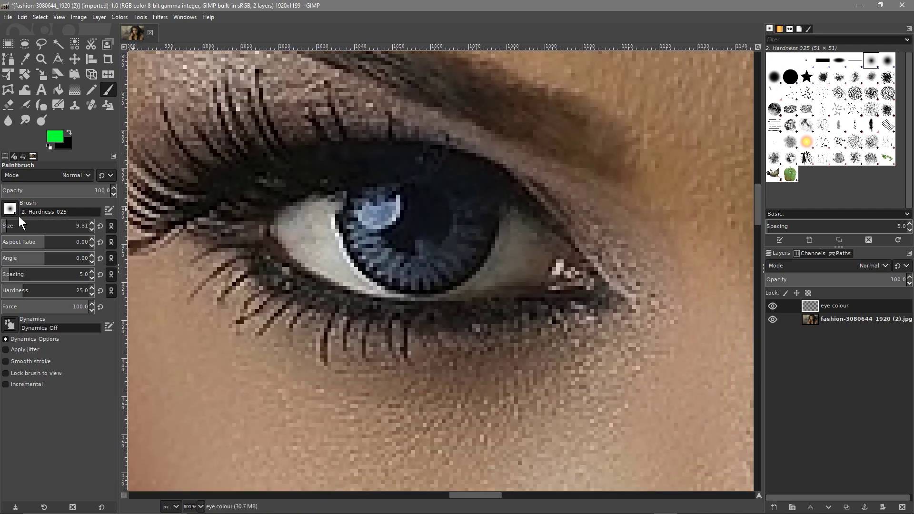
left_click_drag(6, 228, 11, 227)
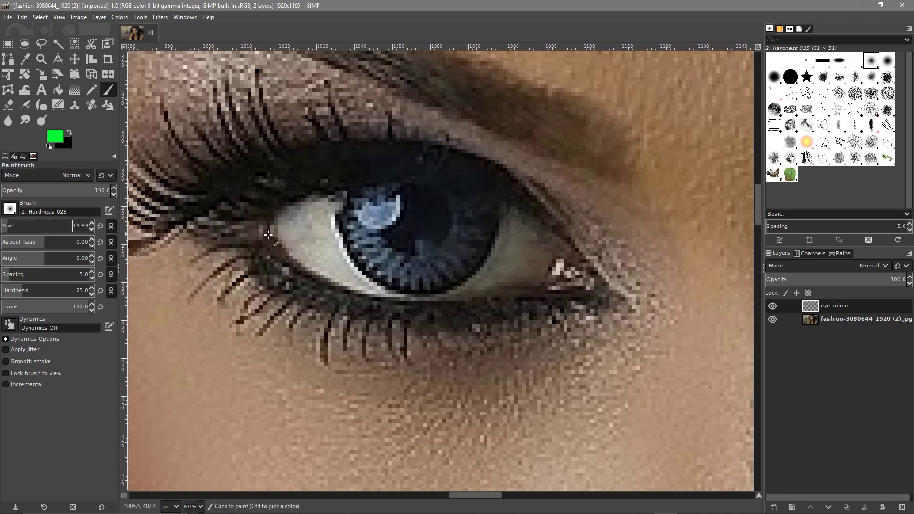
Step: Paint the visible iris and pupil of both eyes solid green on the "eye colour" layer
mouse_move(376, 202)
left_mouse_down()
mouse_move(365, 241)
mouse_move(386, 263)
mouse_move(430, 268)
mouse_move(471, 238)
mouse_move(473, 215)
mouse_move(384, 208)
mouse_move(430, 227)
mouse_move(417, 237)
mouse_move(355, 222)
mouse_move(378, 260)
mouse_move(417, 272)
mouse_move(443, 268)
mouse_move(471, 236)
mouse_move(435, 249)
mouse_move(445, 236)
mouse_move(437, 256)
mouse_move(461, 255)
mouse_move(446, 266)
mouse_move(393, 261)
left_mouse_up()
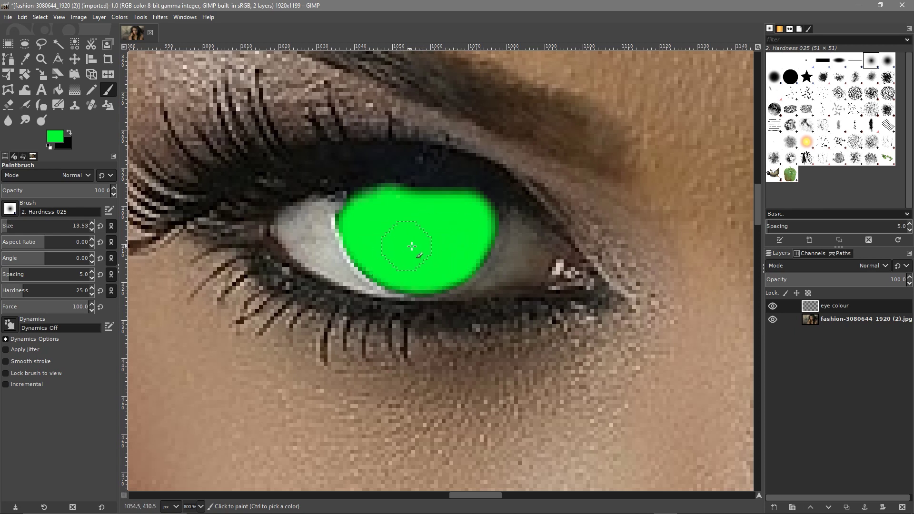
mouse_move(441, 223)
left_mouse_down()
mouse_move(399, 223)
mouse_move(426, 212)
mouse_move(398, 200)
left_mouse_up()
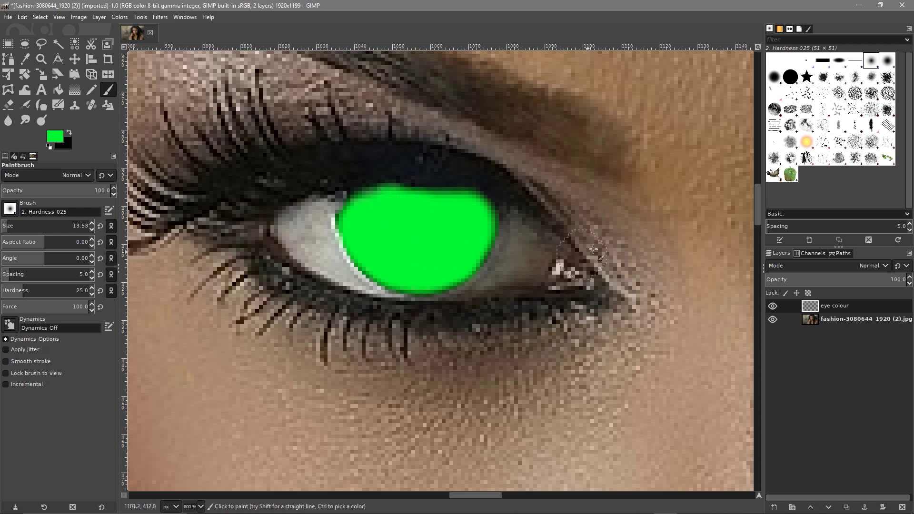
scroll(619, 239, "right", 10)
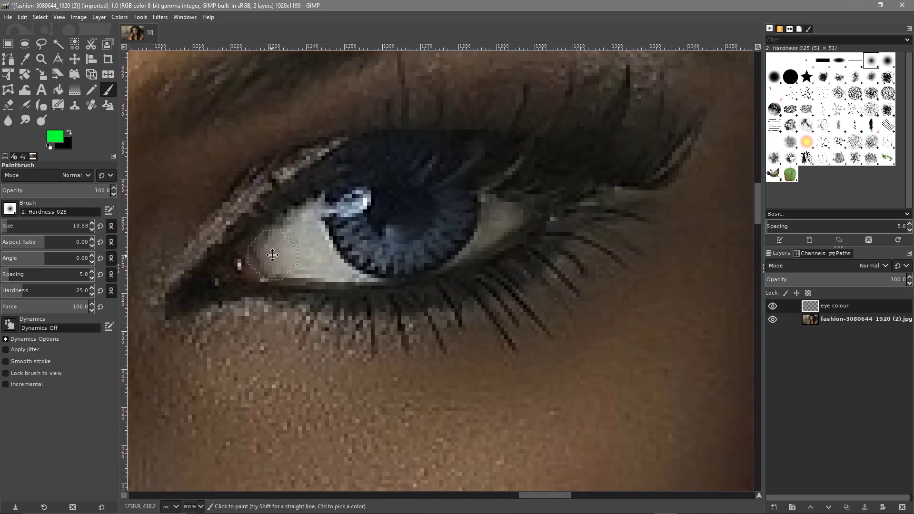
mouse_move(345, 208)
left_mouse_down()
mouse_move(362, 200)
mouse_move(456, 210)
mouse_move(457, 236)
mouse_move(381, 255)
mouse_move(346, 216)
mouse_move(343, 239)
mouse_move(388, 267)
mouse_move(404, 252)
mouse_move(426, 252)
mouse_move(458, 224)
mouse_move(446, 216)
mouse_move(393, 235)
mouse_move(400, 246)
mouse_move(380, 267)
mouse_move(369, 250)
mouse_move(385, 266)
mouse_move(410, 250)
mouse_move(352, 224)
left_mouse_up()
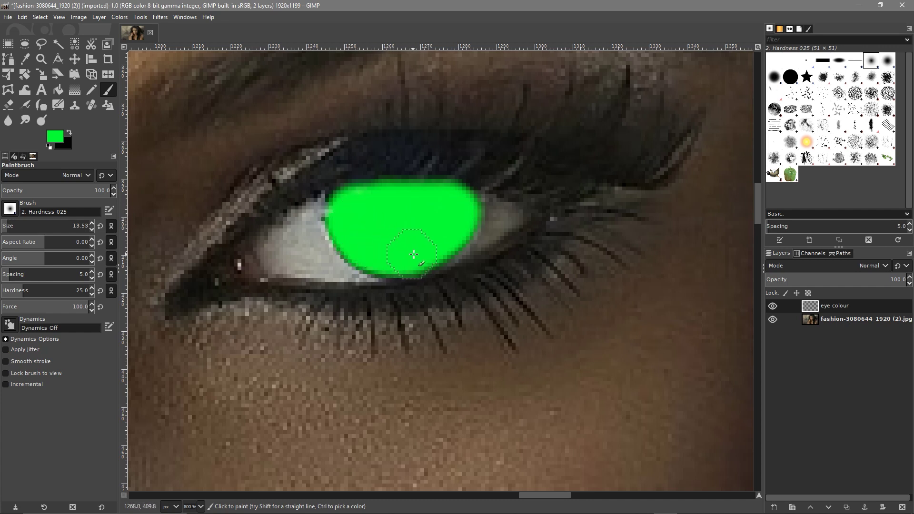
scroll(352, 313, "down", 4)
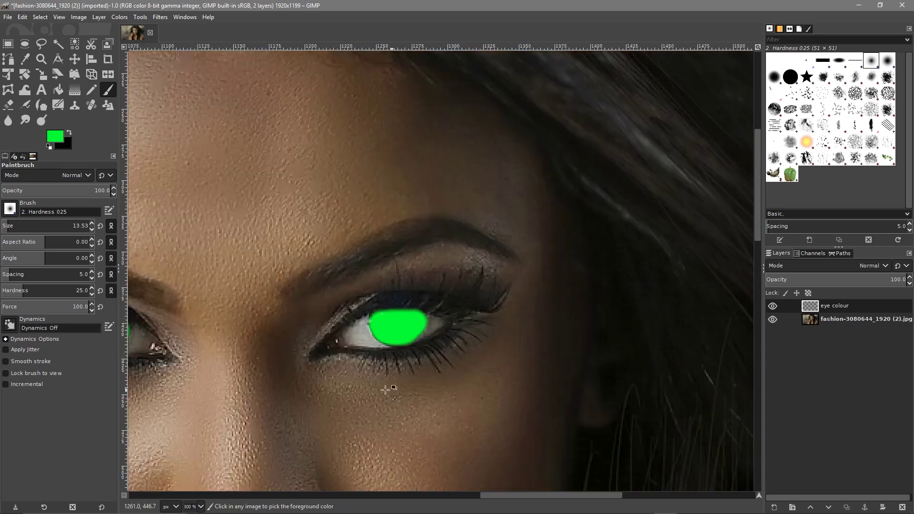
scroll(296, 368, "left", 3)
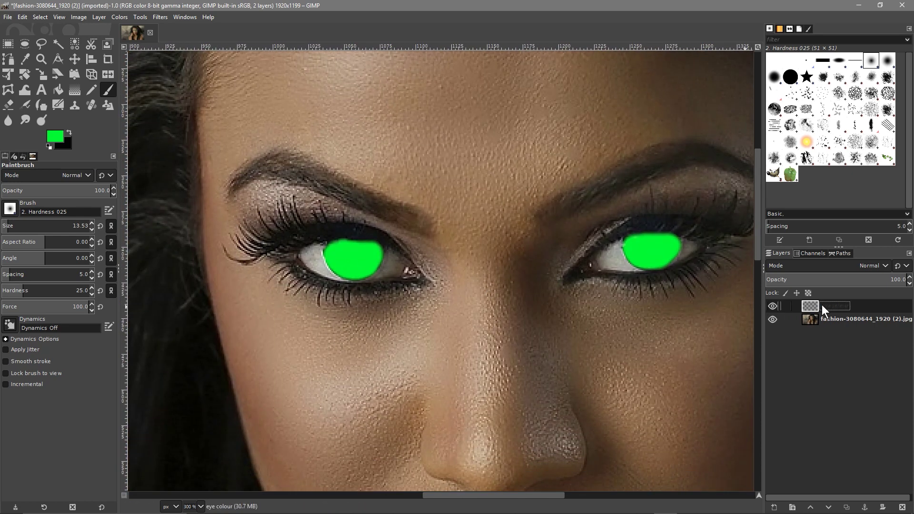
Step: Set the blend mode of the "eye colour" layer to Overlay
left_click(885, 265)
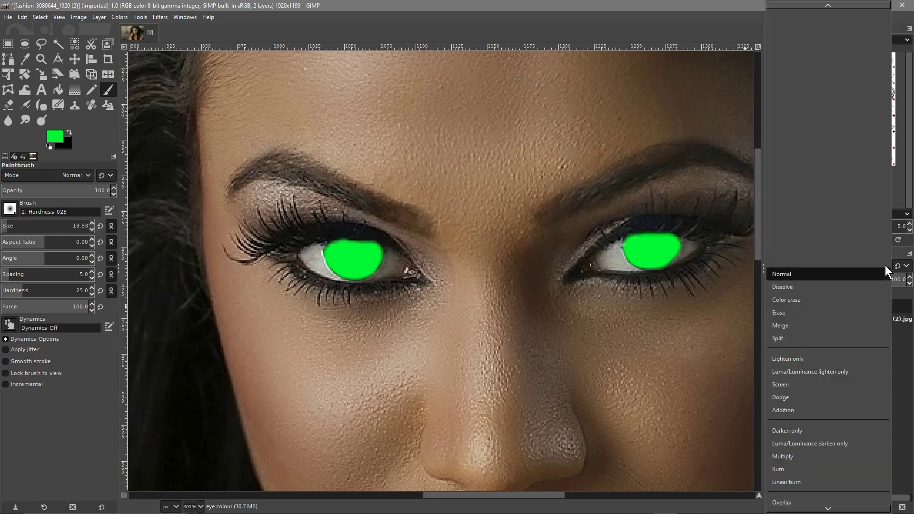
scroll(845, 364, "down", 2)
scroll(844, 364, "down", 2)
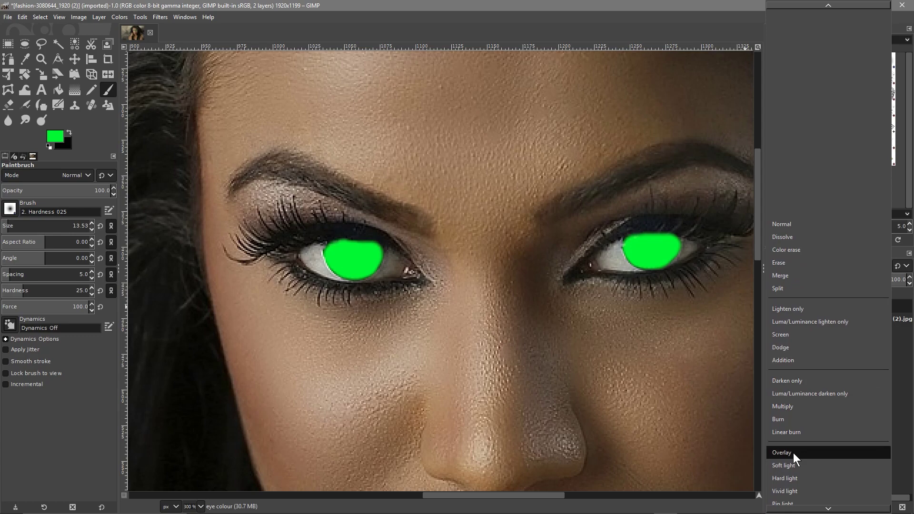
left_click(793, 453)
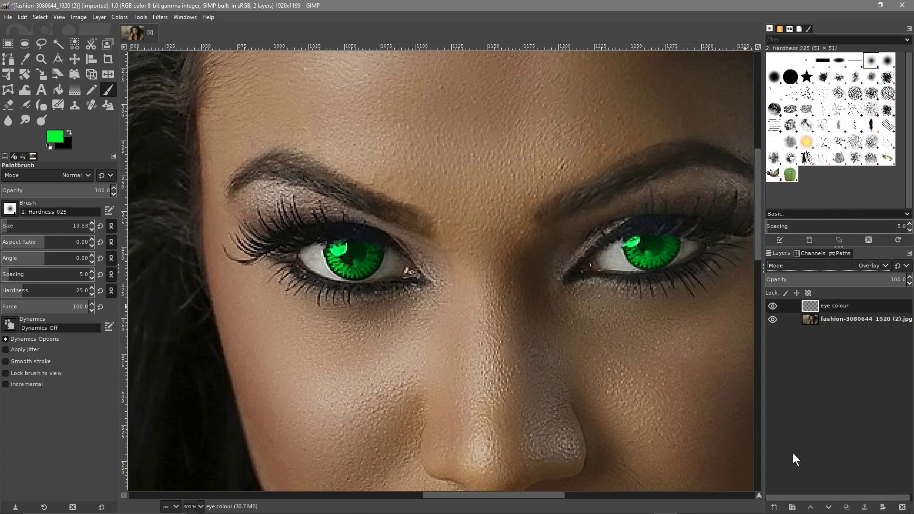
double_click(810, 305)
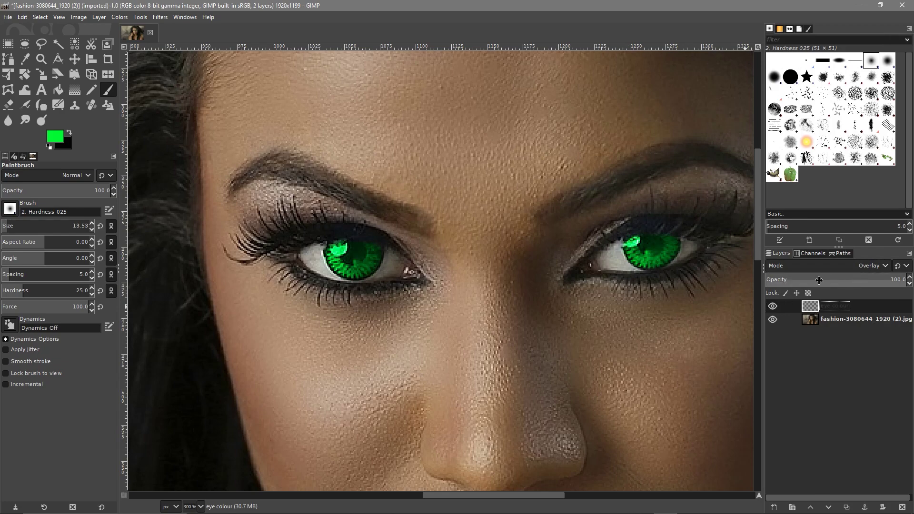
left_click(887, 265)
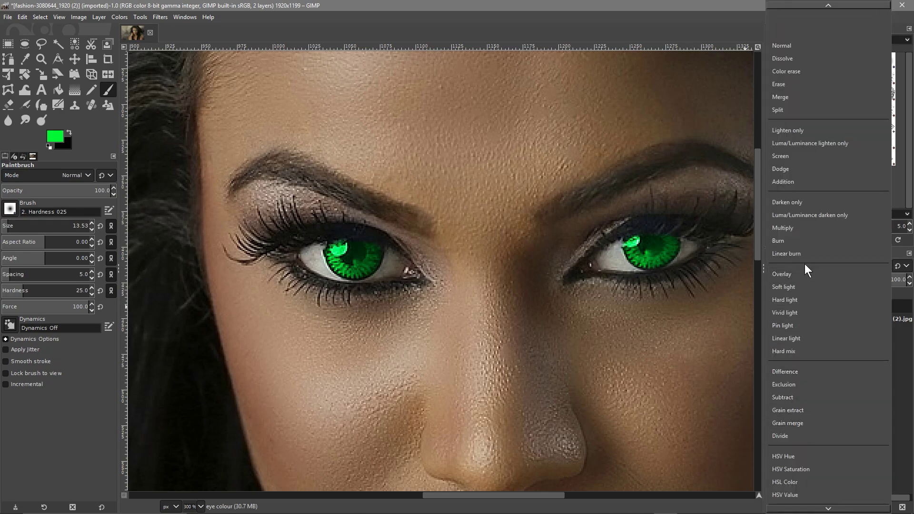
left_click(778, 276)
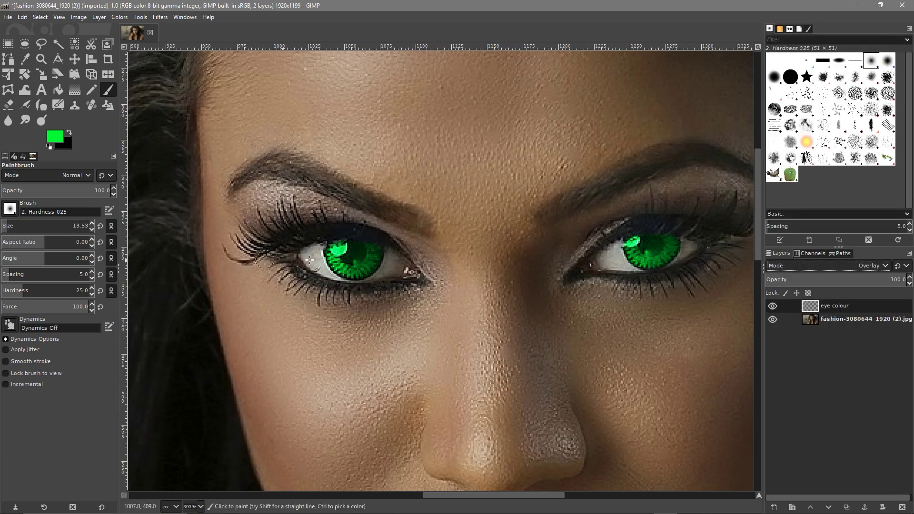
Step: On the "eye colour" layer, erase the green over the left-hand pupil using the Eraser at hardness 82.6
double_click(837, 306)
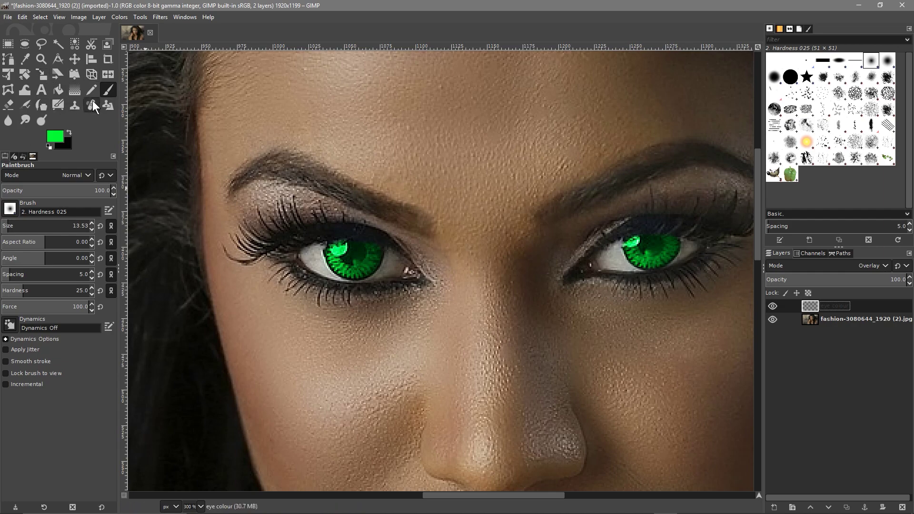
left_click(10, 105)
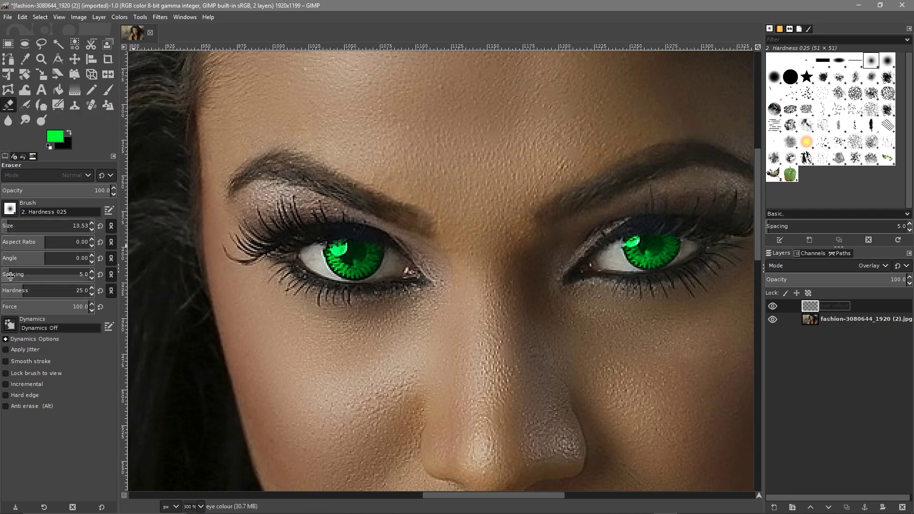
left_click_drag(27, 290, 73, 291)
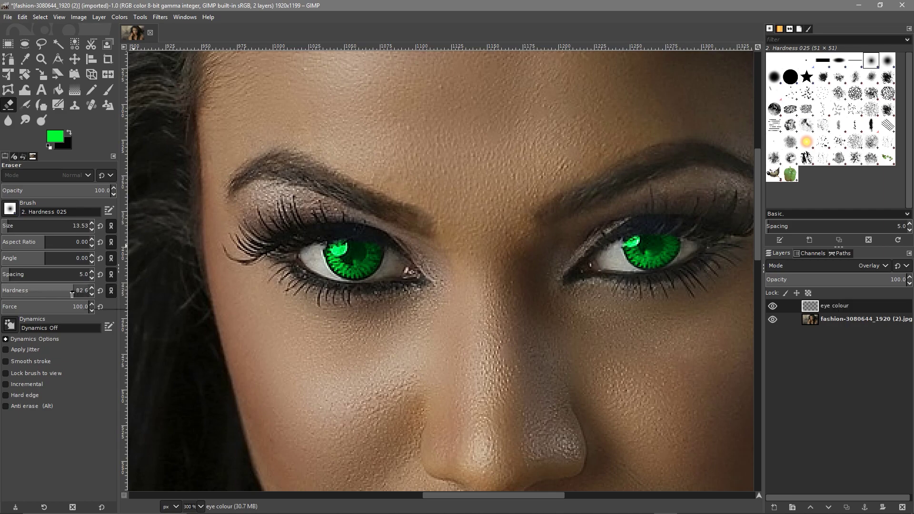
scroll(357, 251, "up", 4)
mouse_move(357, 251)
left_mouse_down()
mouse_move(331, 256)
mouse_move(333, 247)
mouse_move(352, 259)
mouse_move(333, 271)
mouse_move(346, 275)
mouse_move(355, 262)
mouse_move(344, 248)
mouse_move(330, 253)
mouse_move(331, 266)
mouse_move(350, 269)
mouse_move(345, 246)
left_mouse_up()
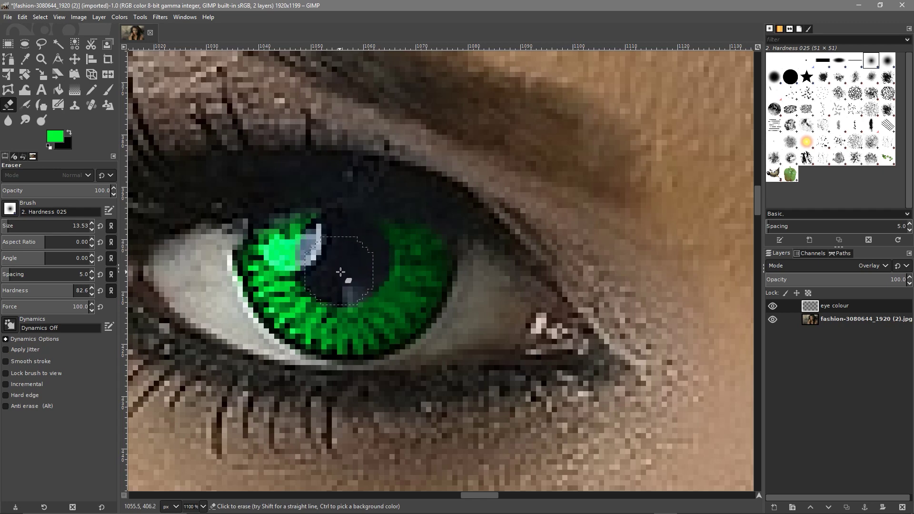
Step: Erase the green paint over the right-hand eye's pupil with the same Eraser settings
scroll(710, 302, "down", 5)
scroll(710, 302, "up", 5)
scroll(578, 302, "right", 8)
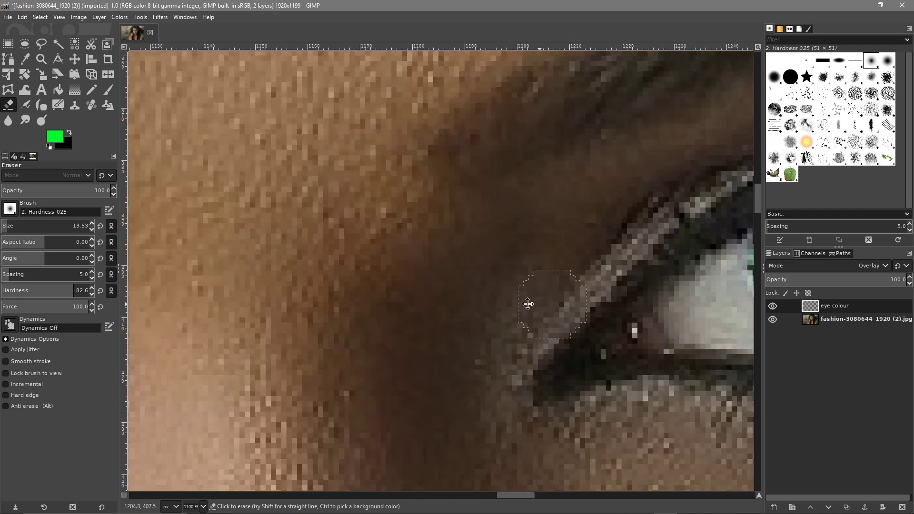
mouse_move(464, 251)
left_mouse_down()
mouse_move(453, 253)
mouse_move(465, 247)
mouse_move(467, 259)
mouse_move(452, 257)
mouse_move(470, 241)
mouse_move(474, 259)
mouse_move(453, 247)
mouse_move(451, 261)
left_mouse_up()
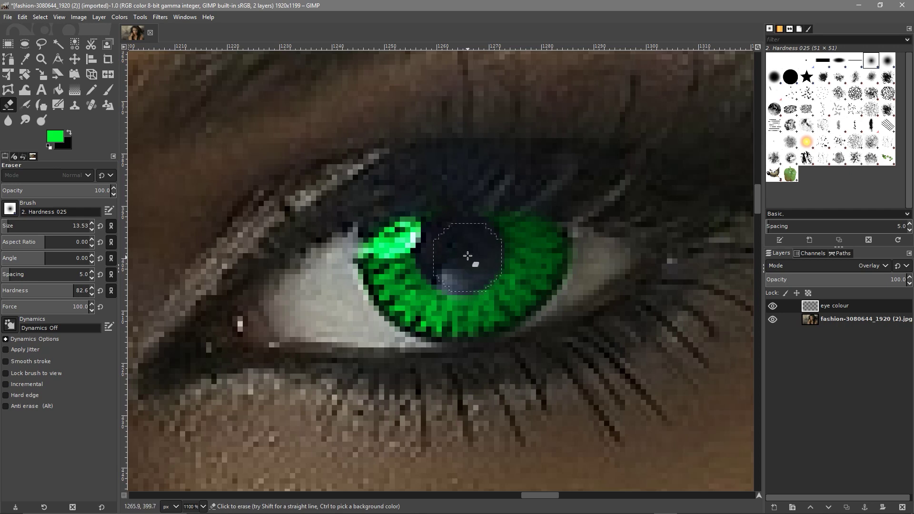
Step: Examine the recoloured eyes within the portrait, and check the green paint alone by temporarily hiding the photo layer
scroll(441, 314, "down", 8)
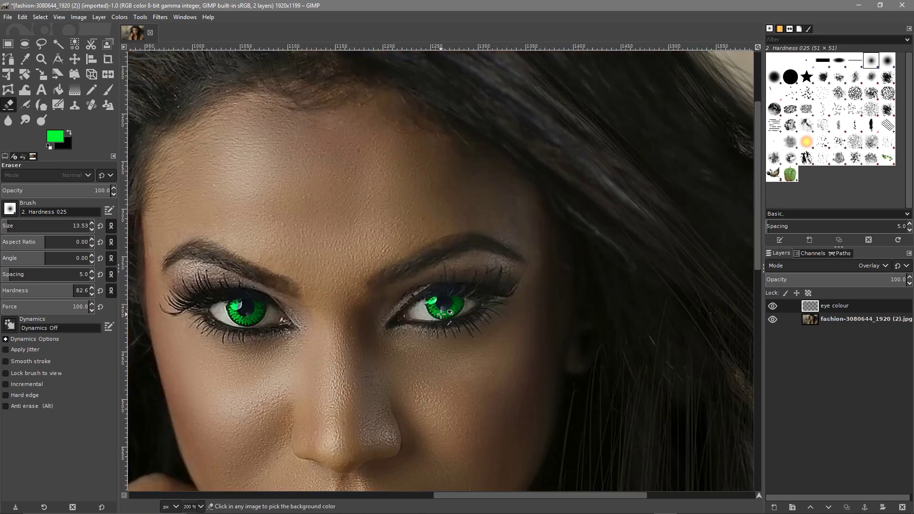
scroll(468, 291, "down", 3)
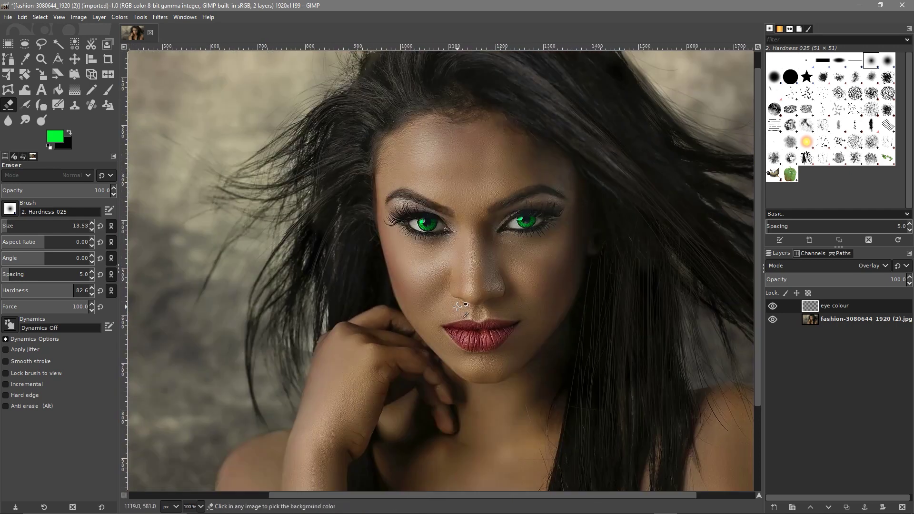
scroll(417, 342, "up", 2)
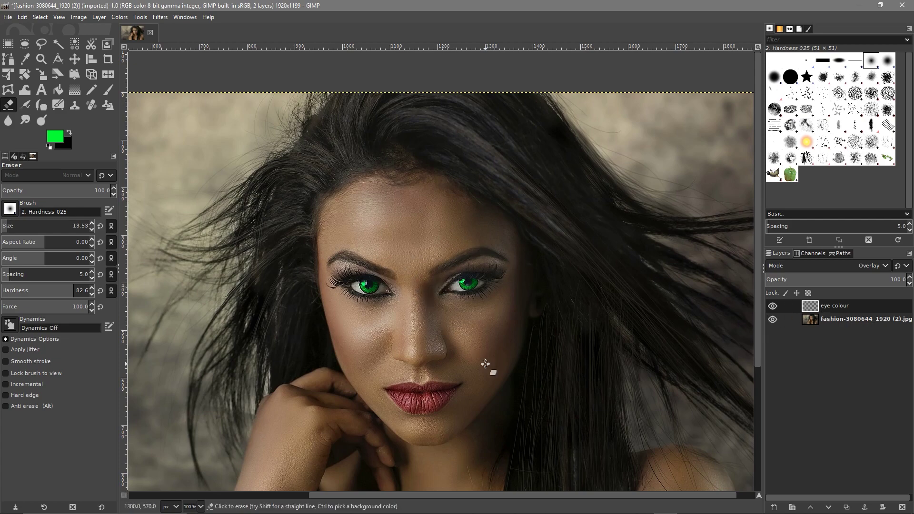
scroll(479, 358, "down", 2)
scroll(457, 333, "down", 2)
scroll(433, 304, "up", 1)
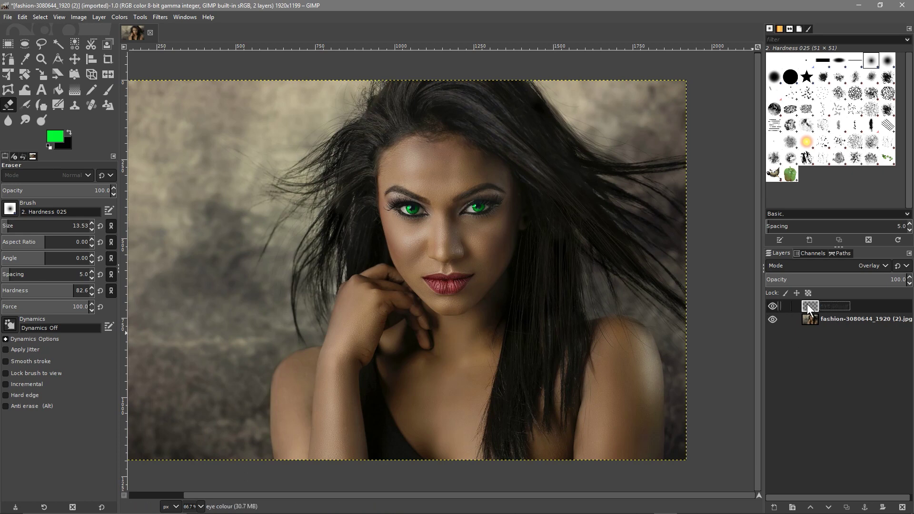
left_click(773, 319)
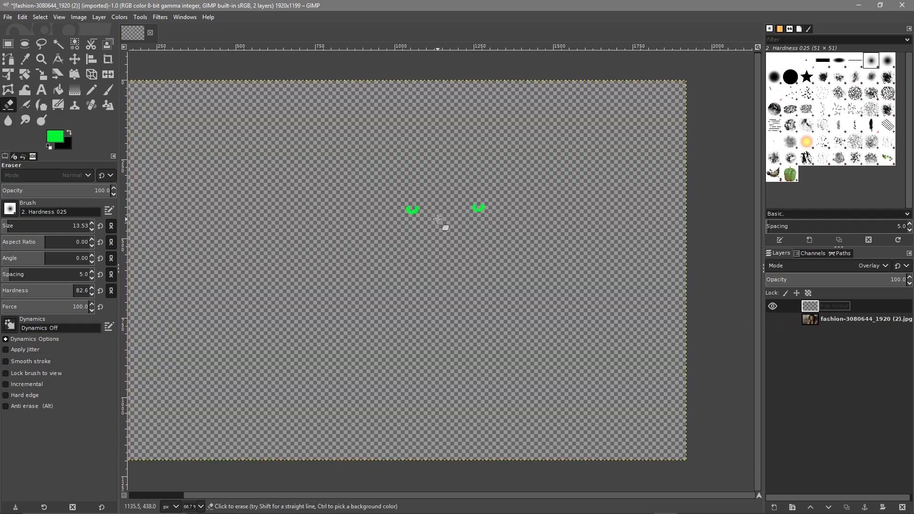
scroll(443, 220, "up", 3)
scroll(403, 201, "up", 1)
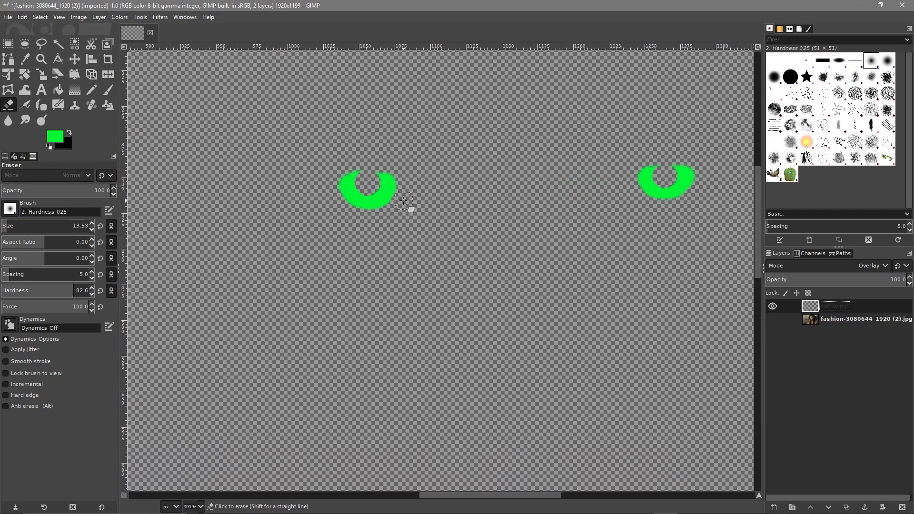
scroll(405, 203, "down", 2)
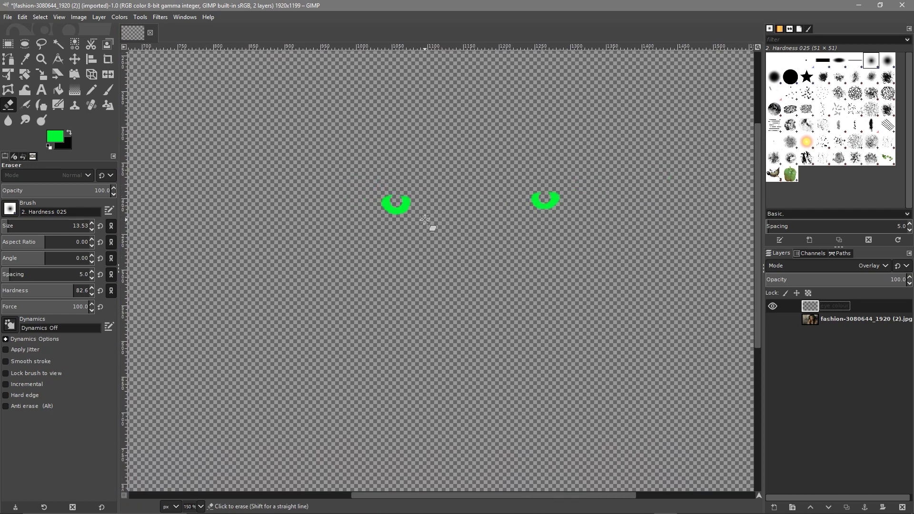
left_click(771, 319)
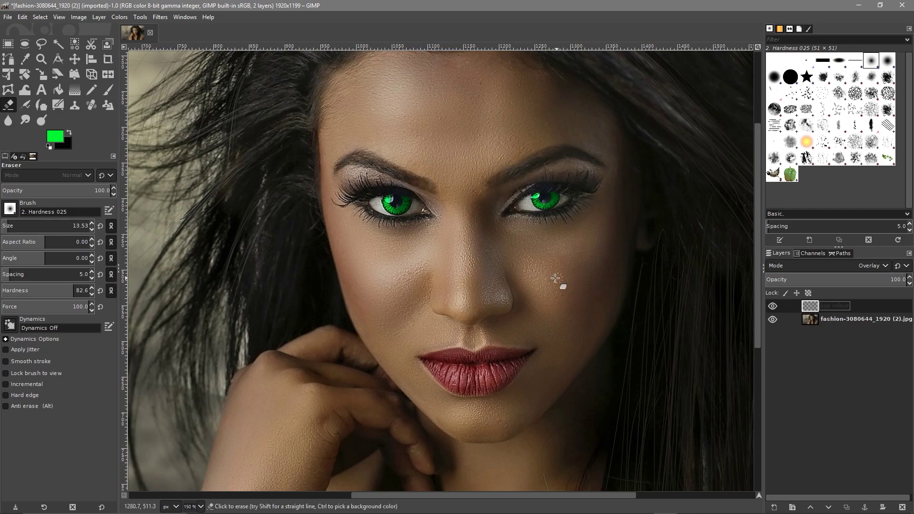
scroll(496, 267, "up", 3)
scroll(495, 266, "right", 2)
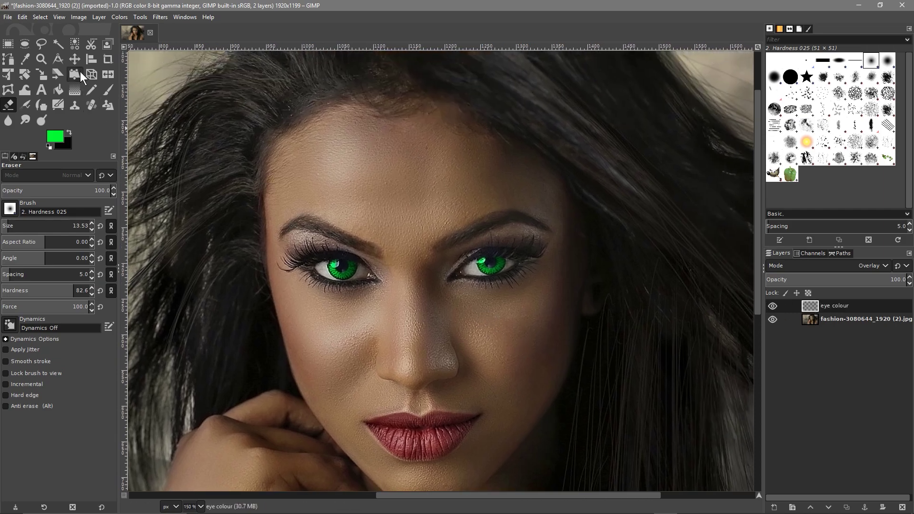
left_click(75, 59)
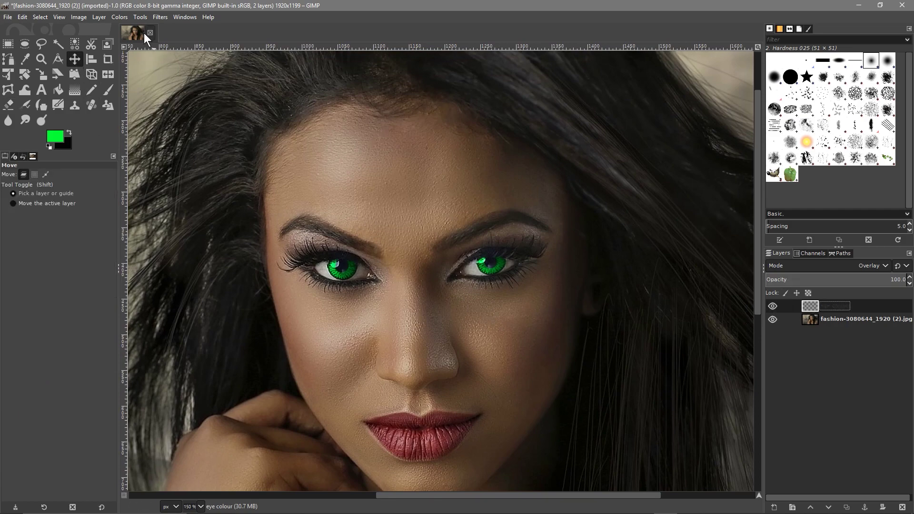
left_click(120, 18)
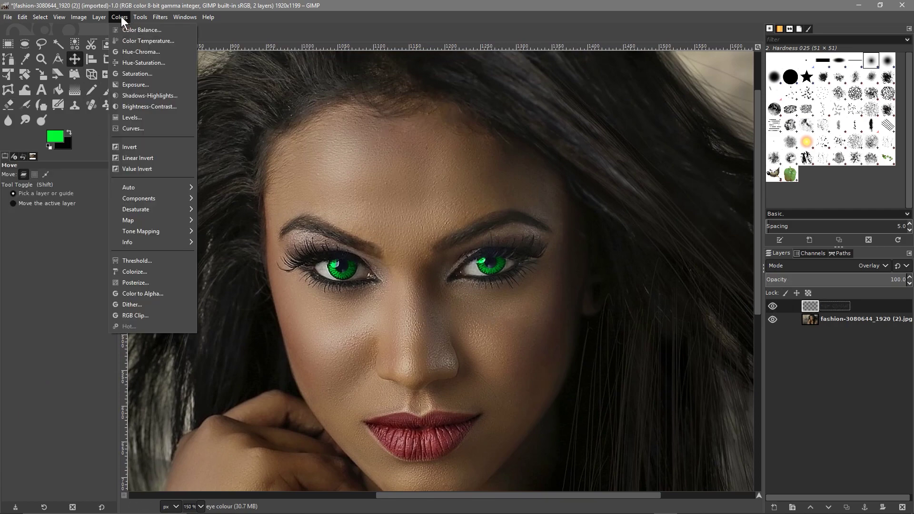
left_click(130, 63)
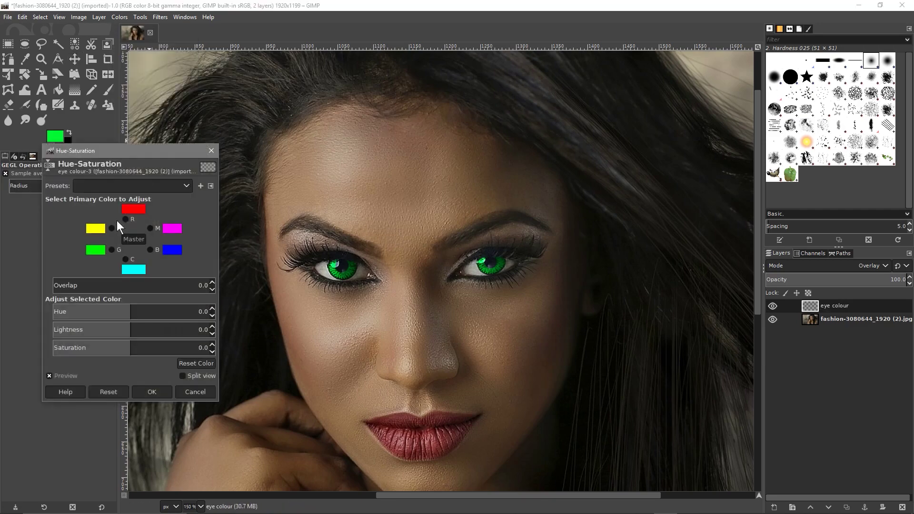
left_click_drag(129, 309, 123, 348)
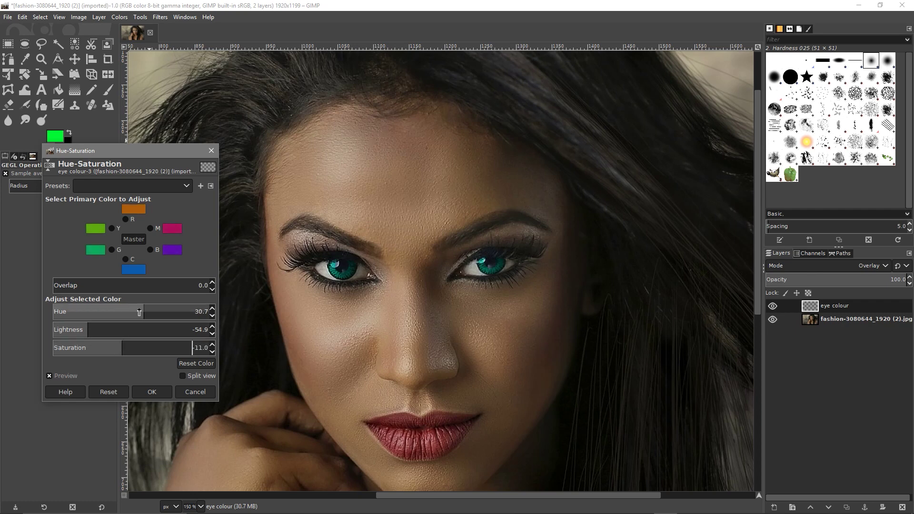
left_click_drag(144, 315, 95, 335)
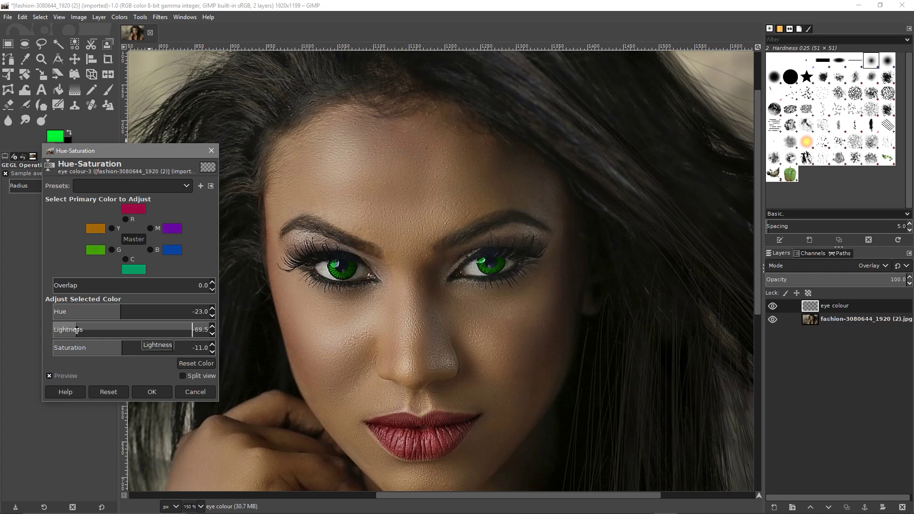
left_click_drag(76, 330, 109, 330)
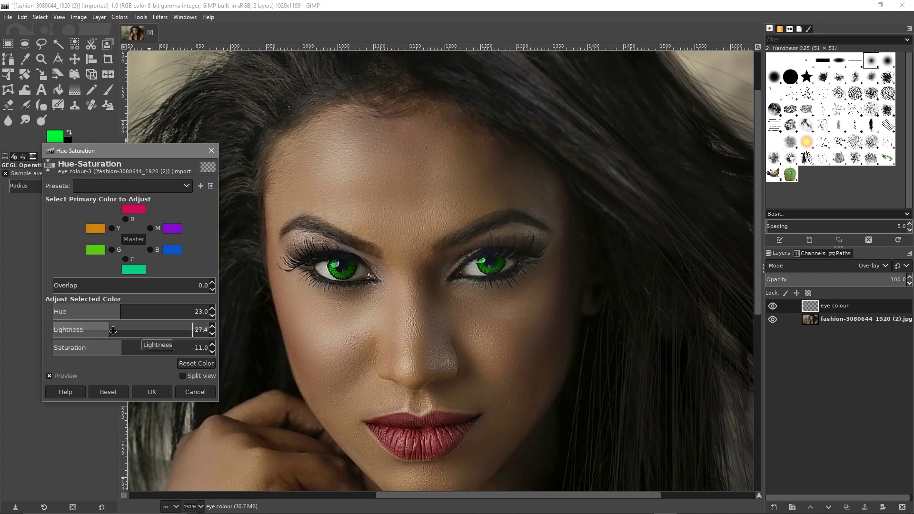
left_click(199, 391)
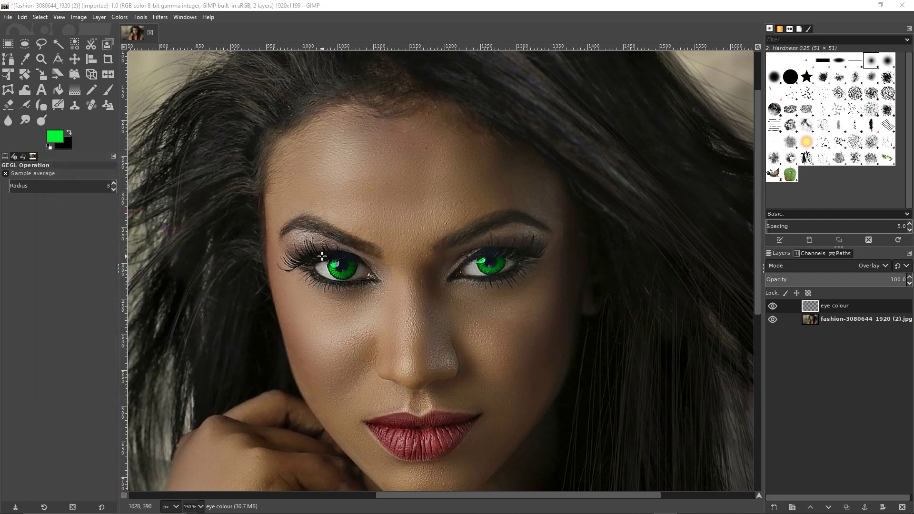
Step: Duplicate the "eye colour" layer and hide the original
right_click(819, 306)
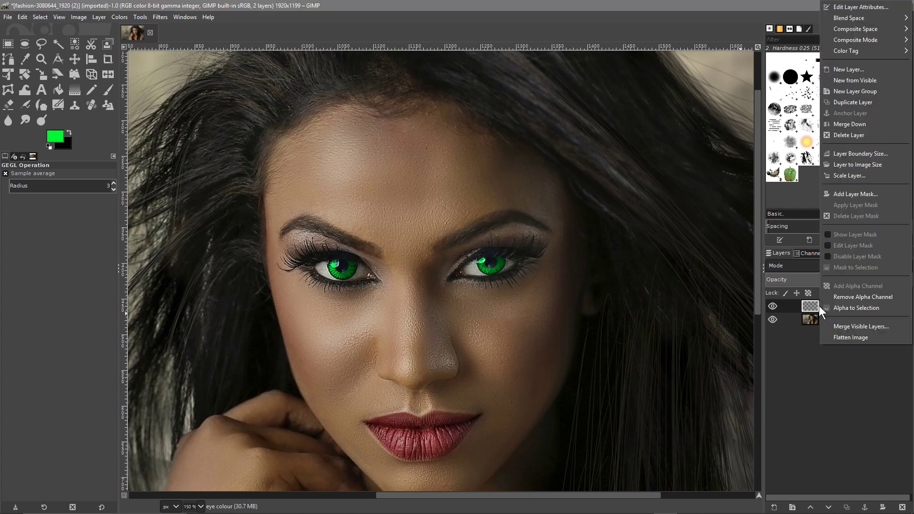
left_click(844, 101)
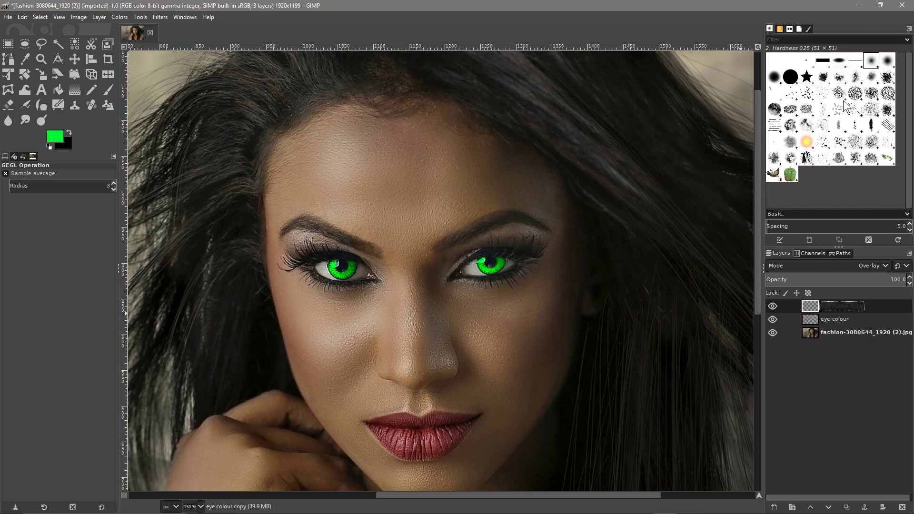
left_click(772, 319)
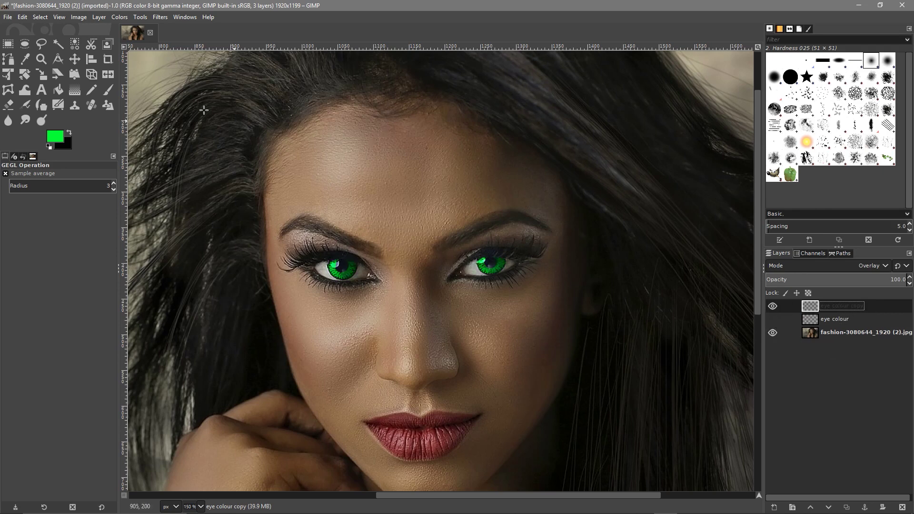
Step: Turn the duplicated layer's eye colour blue with Hue-Saturation, using hue 81.2 and lightness 100
left_click(121, 17)
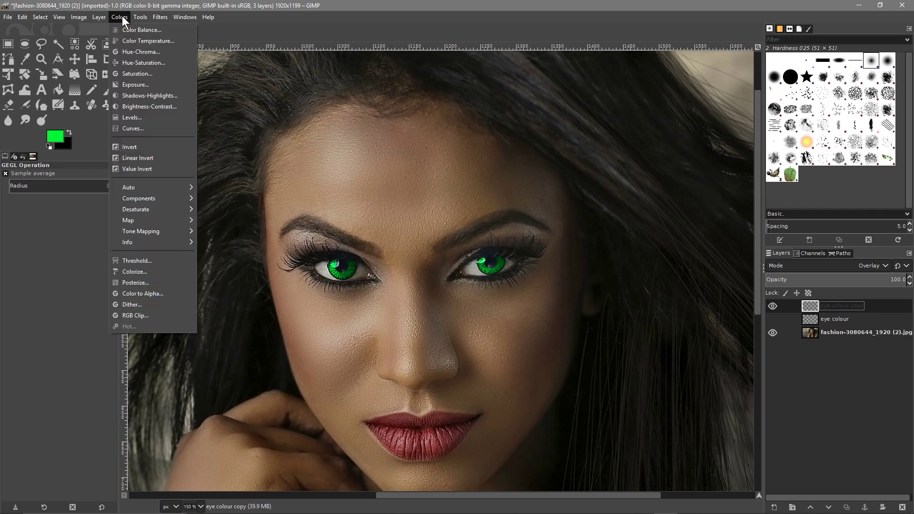
left_click(124, 63)
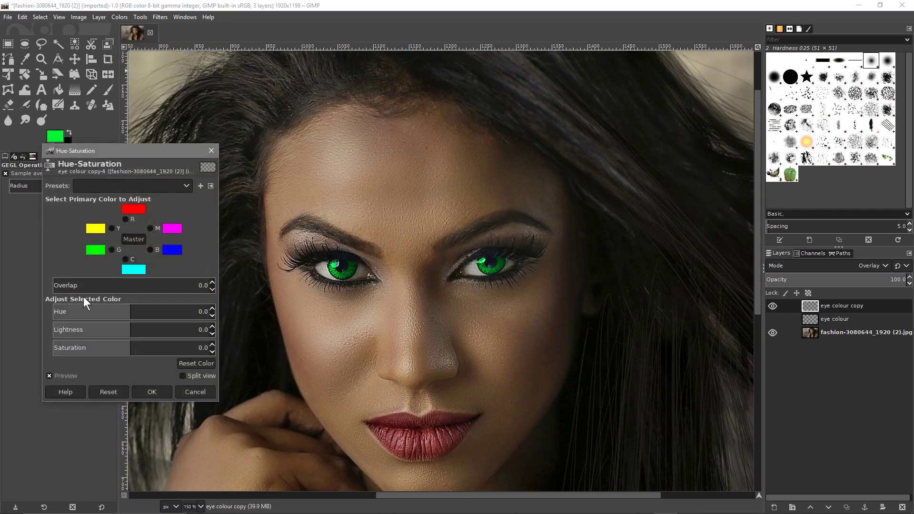
left_click_drag(101, 313, 81, 333)
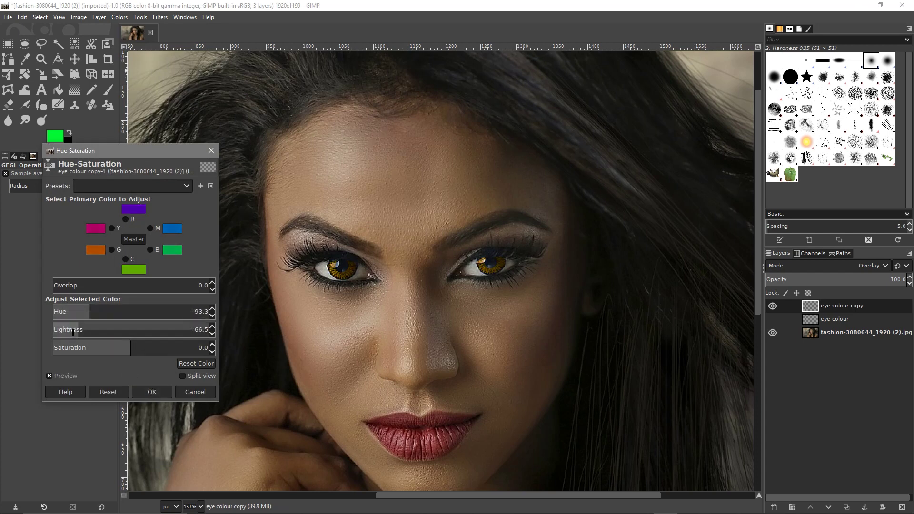
left_click_drag(80, 330, 225, 334)
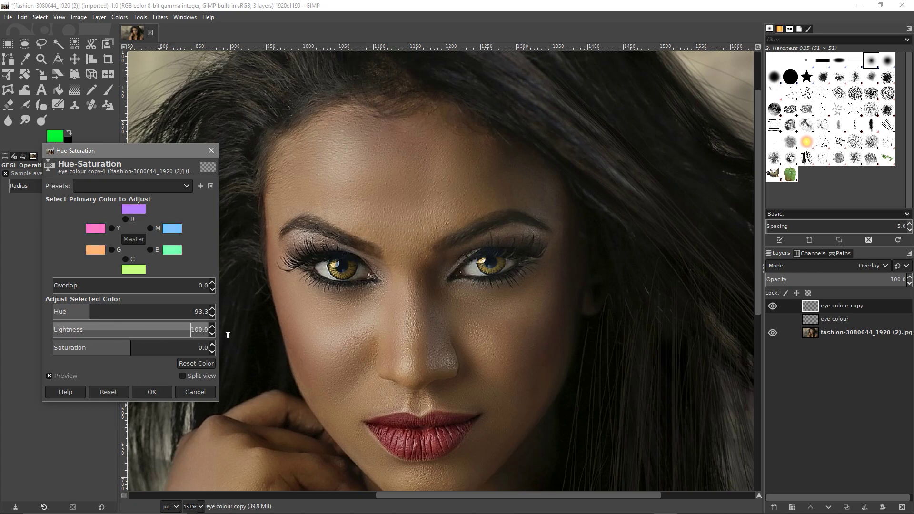
mouse_move(228, 335)
left_mouse_down()
mouse_move(131, 334)
mouse_move(228, 331)
left_mouse_up()
left_click_drag(101, 310, 166, 312)
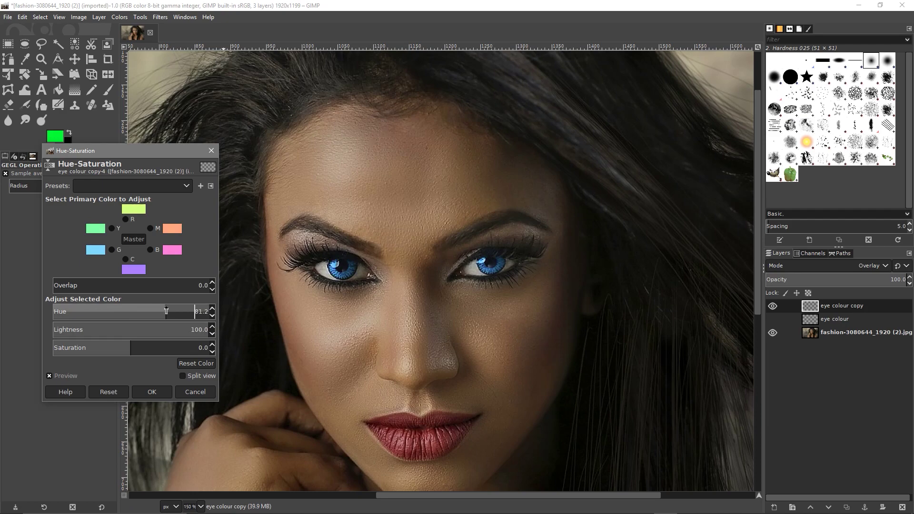
left_click(161, 389)
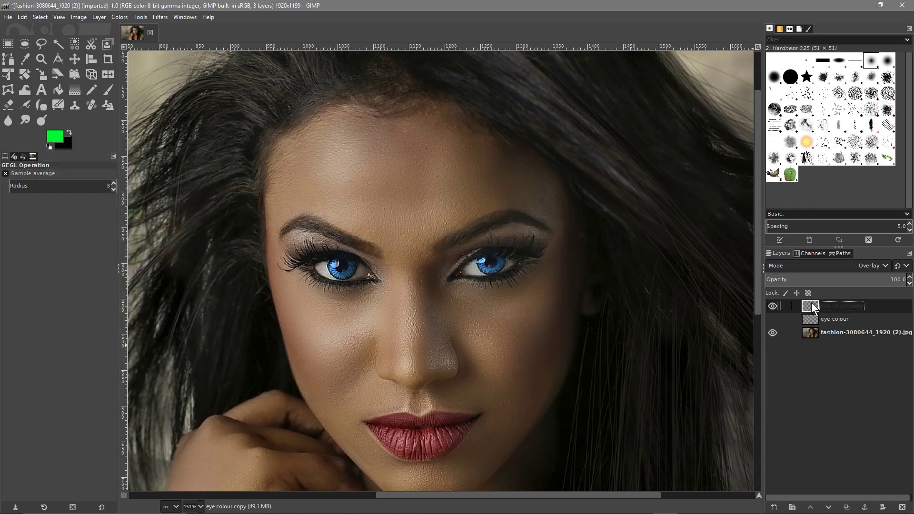
Step: Duplicate the hidden original "eye colour" layer for another colour variant
left_click(802, 319)
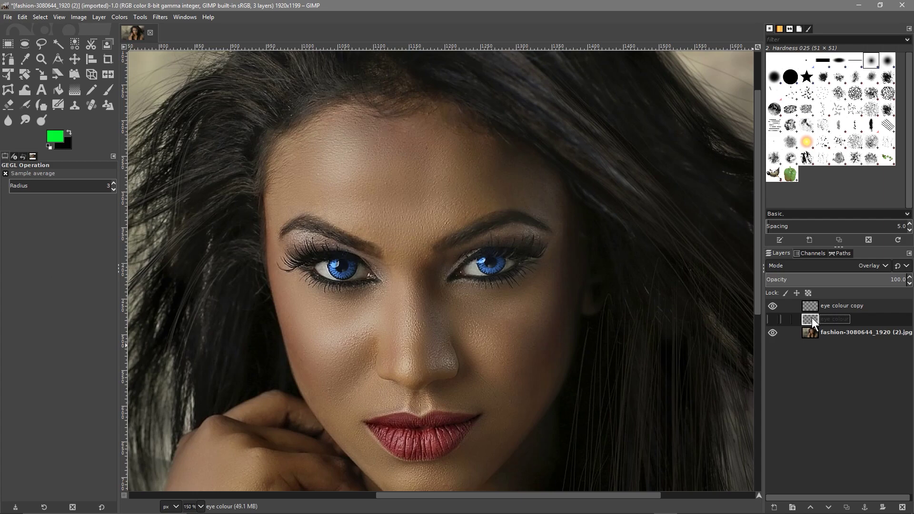
right_click(812, 318)
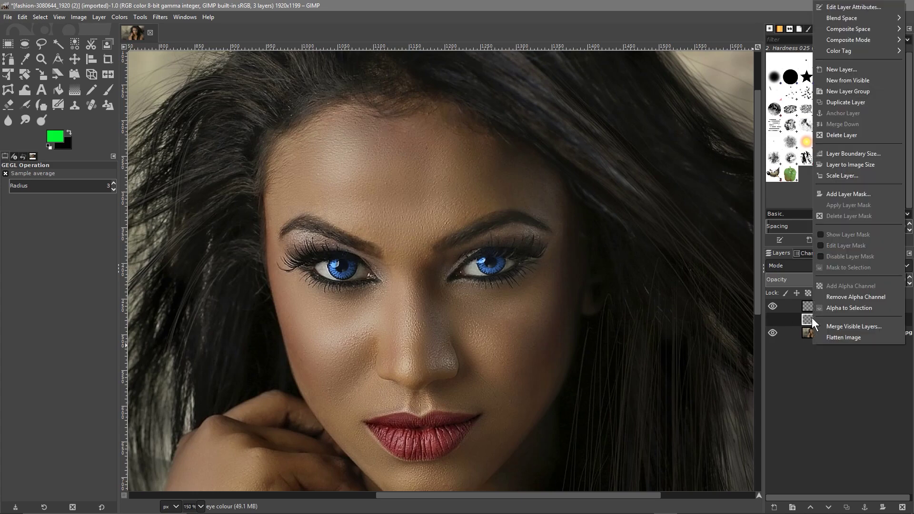
left_click(836, 103)
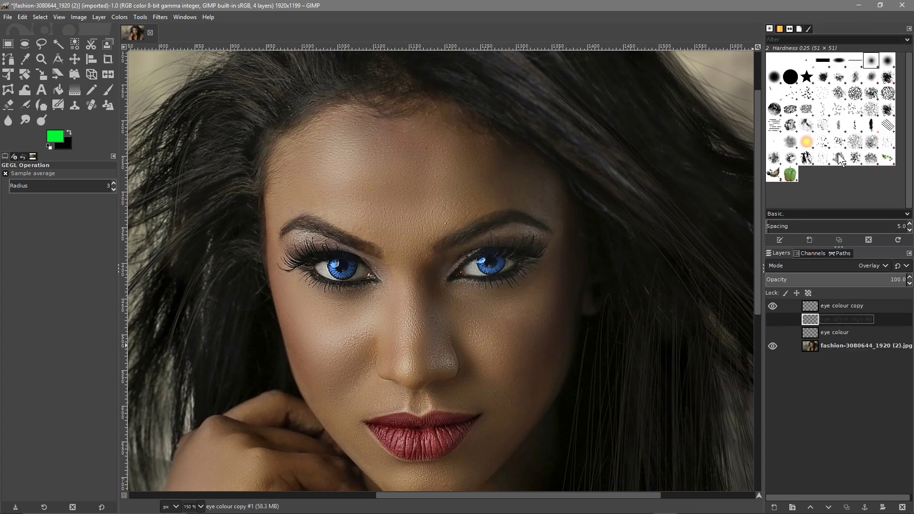
Step: Hide the blue-tinted copy layer and rename it "eye colour blue"
left_click(773, 307)
double_click(852, 305)
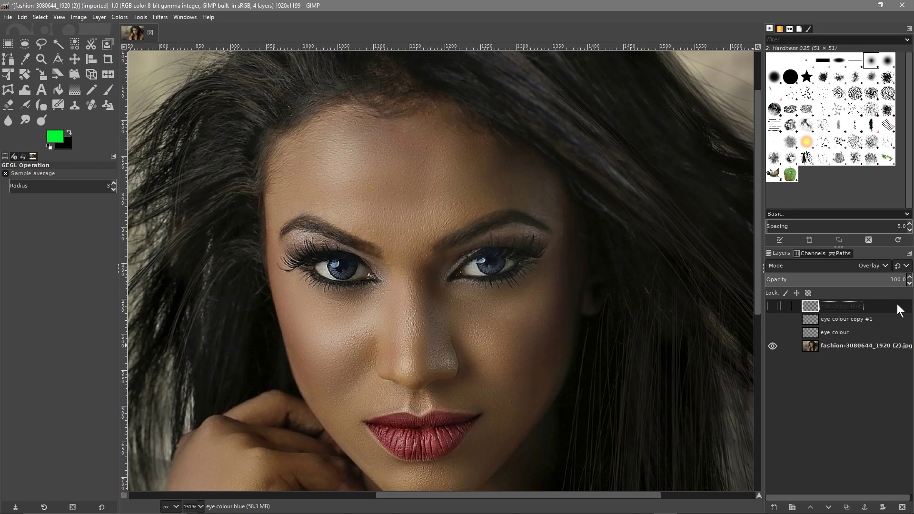
Step: Show the "eye colour copy #1" layer and turn its eyes pink-purple with Hue-Saturation, using hue 173.4 and lightness 100
double_click(842, 319)
key("BackSpace")
left_click(773, 319)
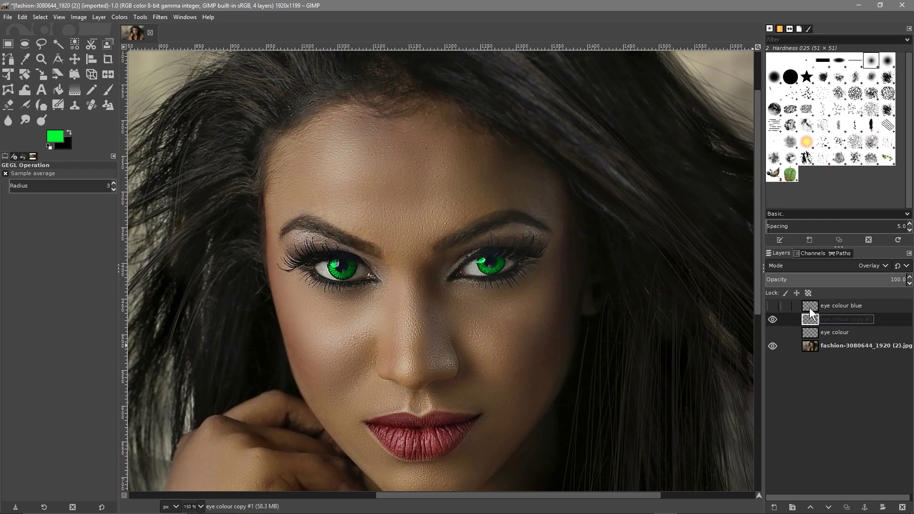
left_click(111, 18)
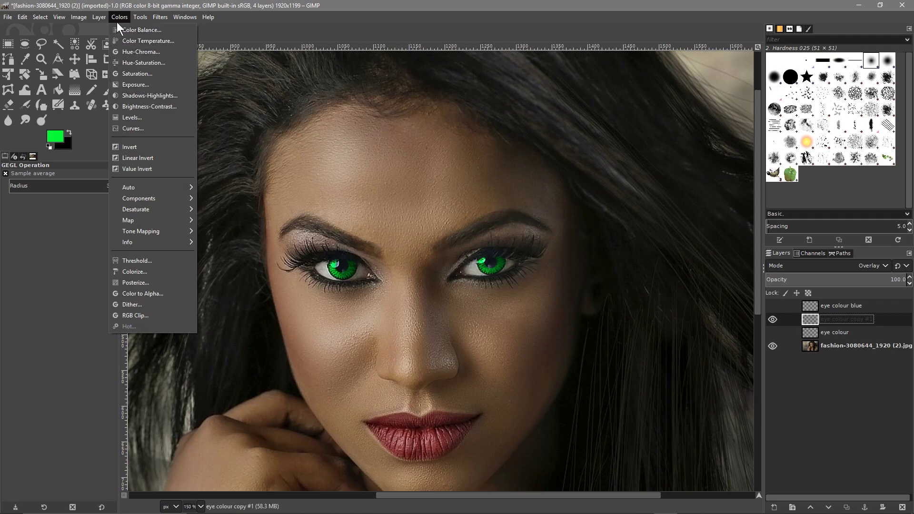
left_click(132, 67)
left_click_drag(119, 314, 106, 314)
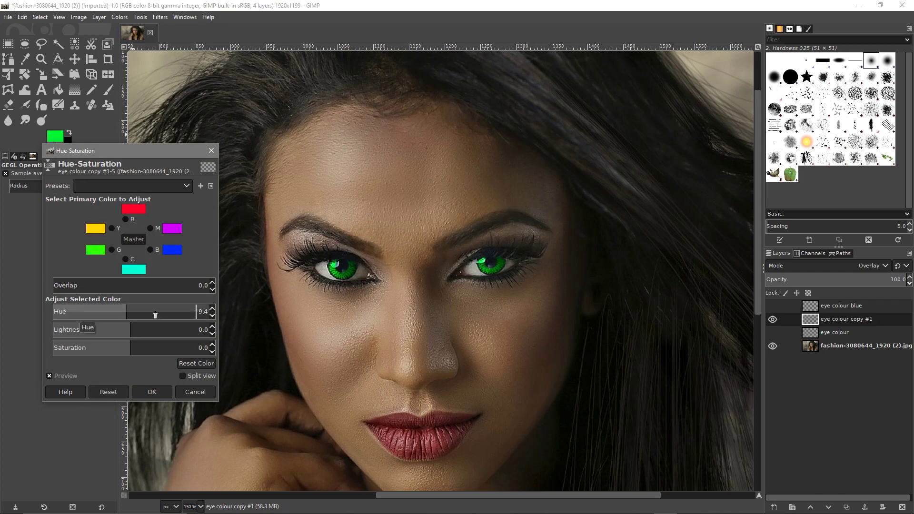
left_click_drag(126, 310, 247, 331)
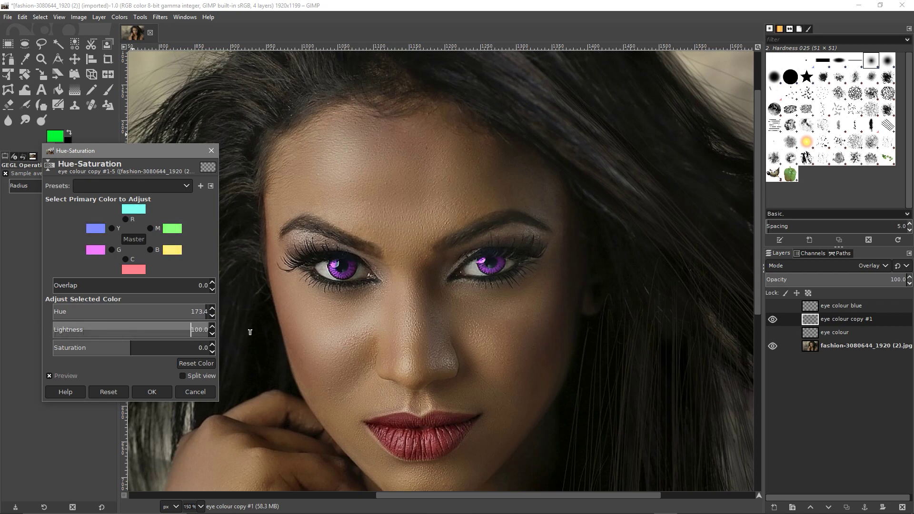
left_click(150, 392)
Step: Rename the "eye colour copy #1" layer as "eye colour pink"
double_click(867, 320)
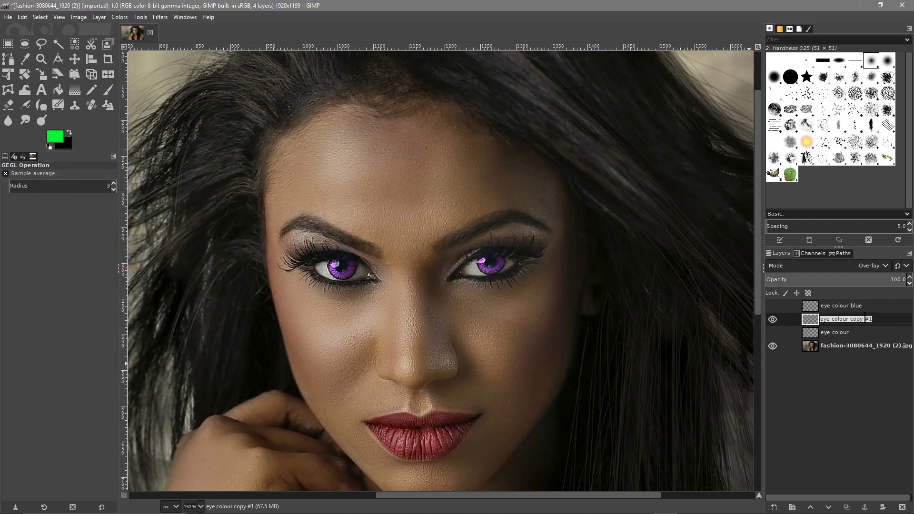
double_click(852, 319)
key("shift+End")
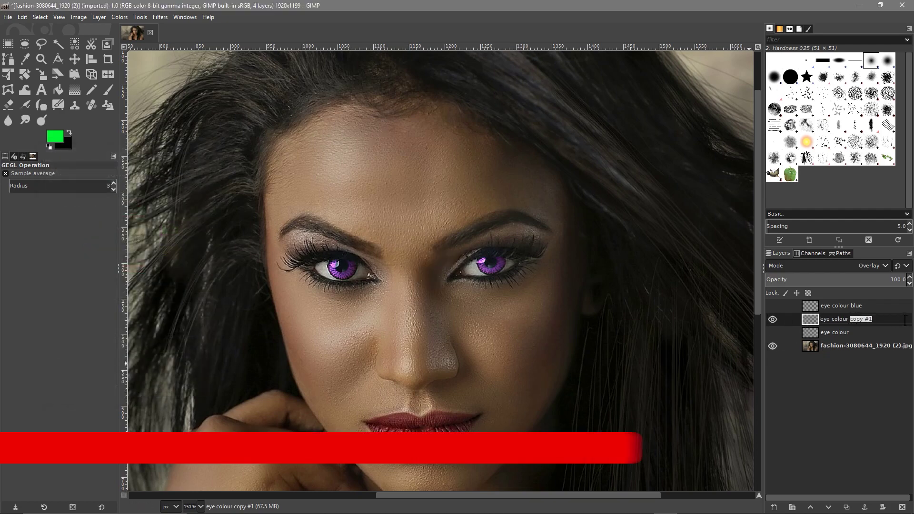
type("pink")
key("Return")
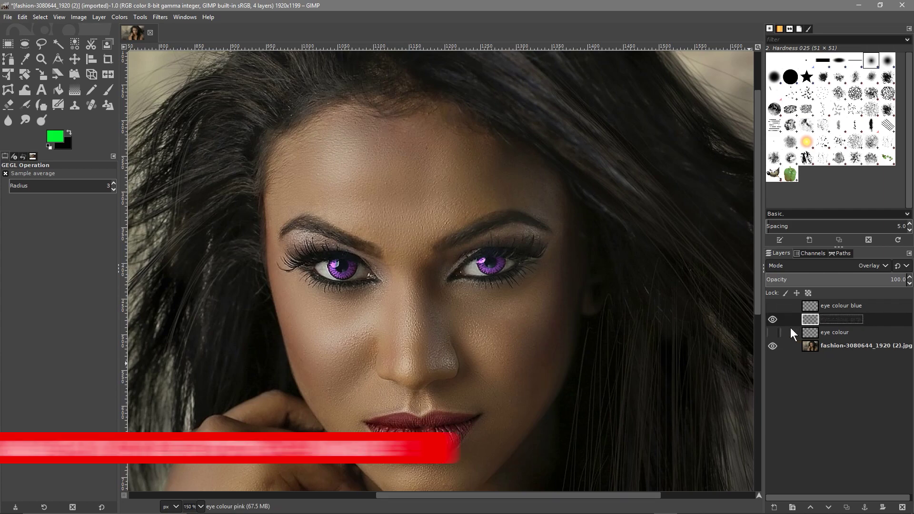
Step: Save the project as change-eye-coour-01.xcf in the Desktop folder "GIMP 2.10 - Change Colour Of Eyes"
left_click(8, 18)
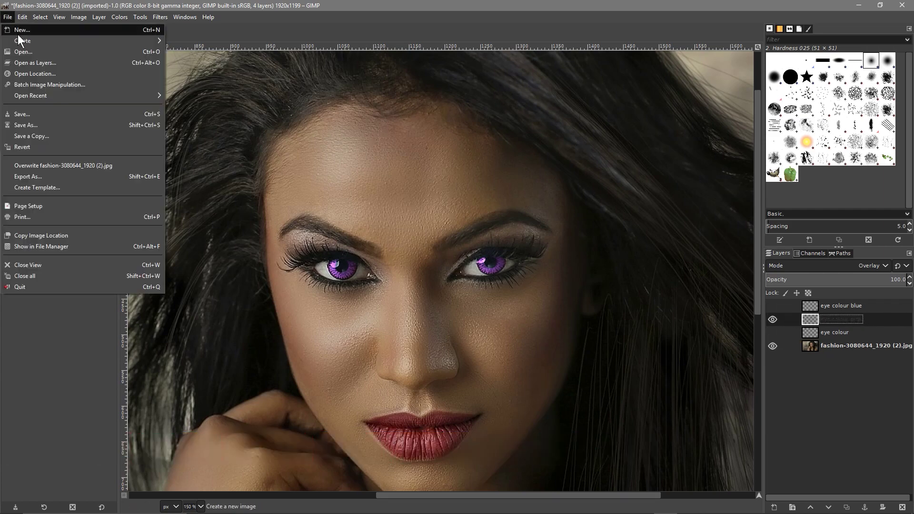
left_click(28, 125)
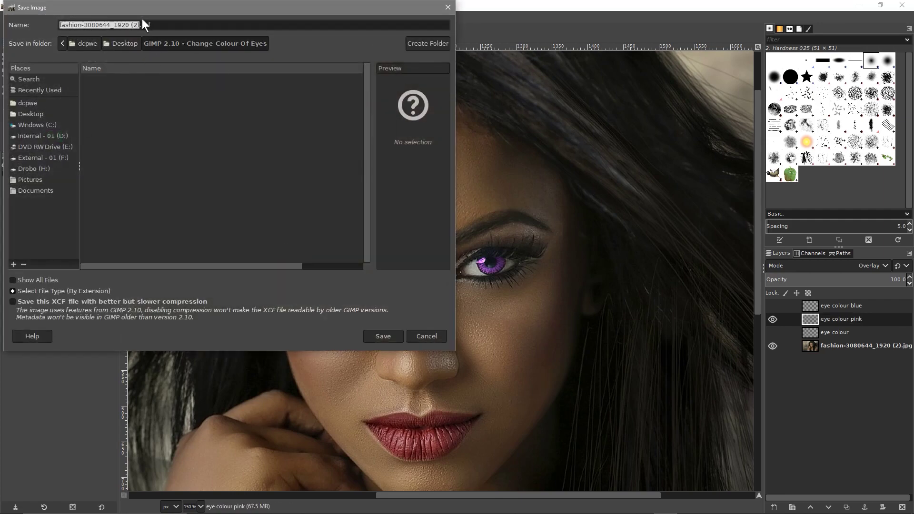
left_click(33, 114)
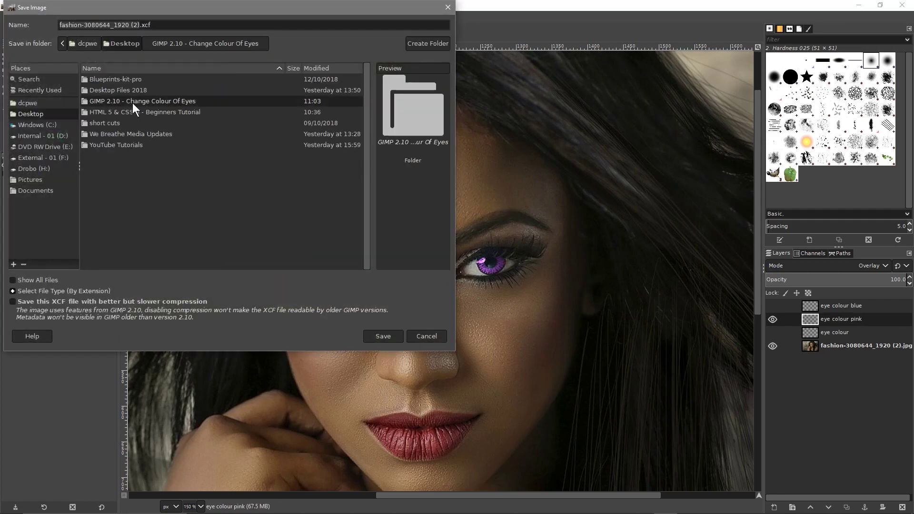
double_click(132, 102)
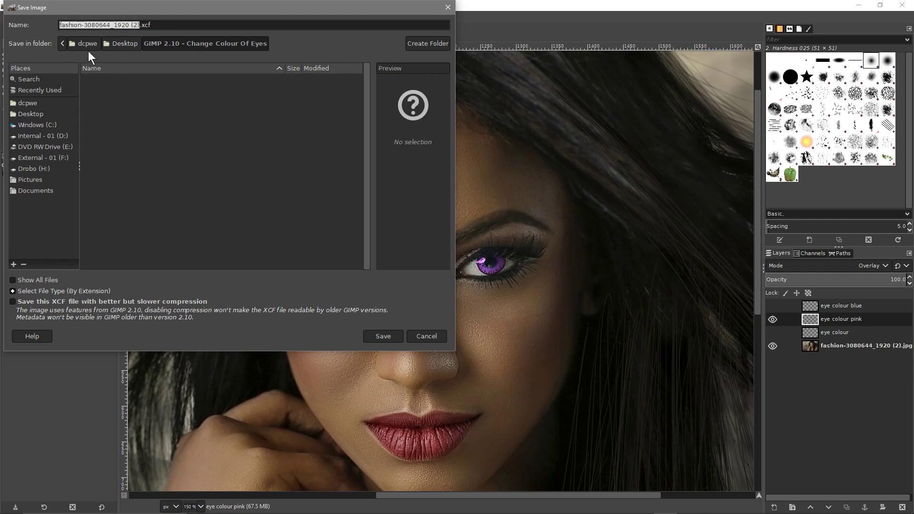
type("chan")
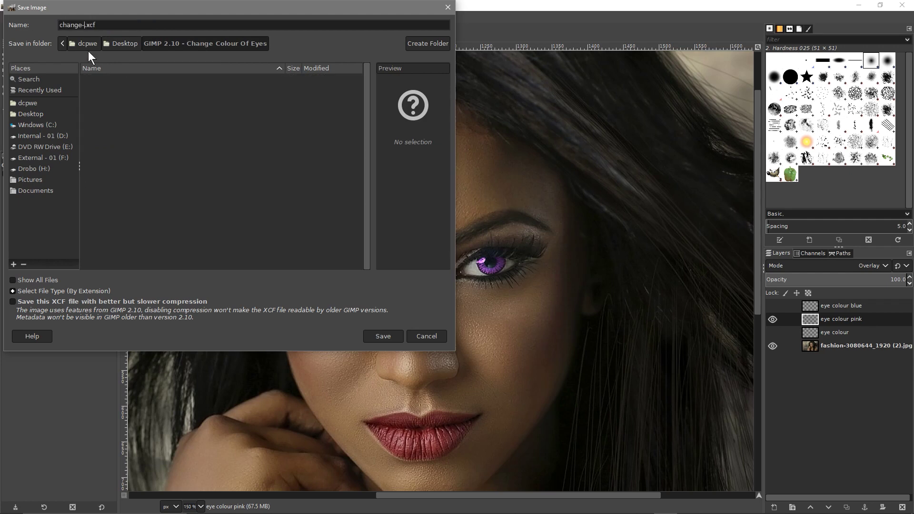
type("ge-eye-coour-01")
left_click(383, 335)
Step: Export the pink-eyed version as a JPEG image named change-eye-coour-pink.jpg at quality 92
left_click(8, 17)
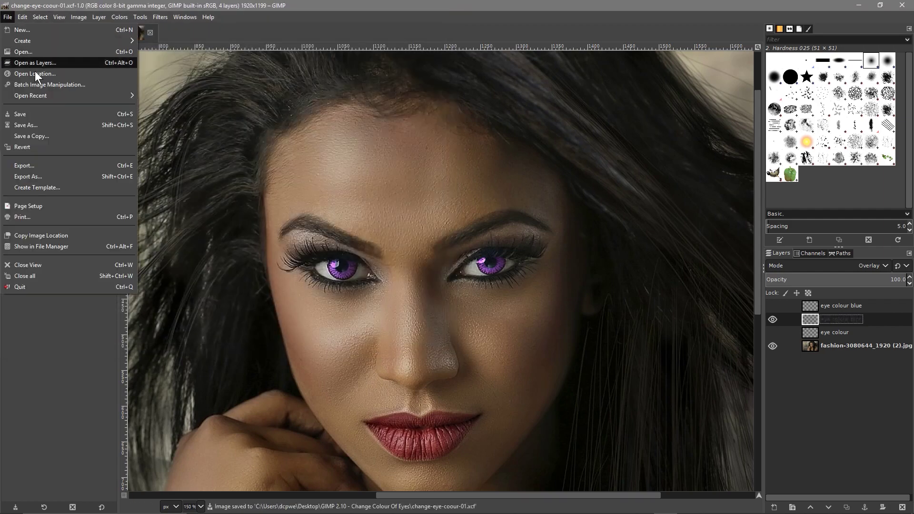
left_click(32, 165)
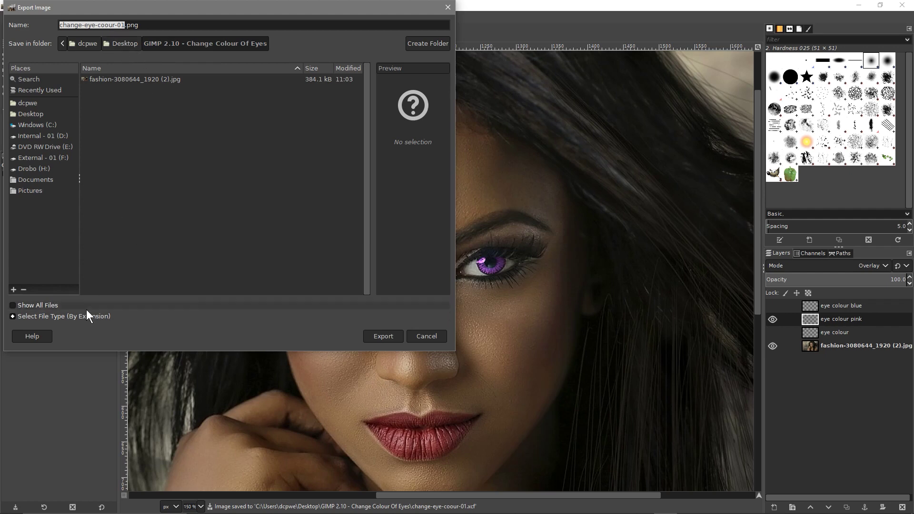
left_click(55, 316)
scroll(104, 314, "down", 4)
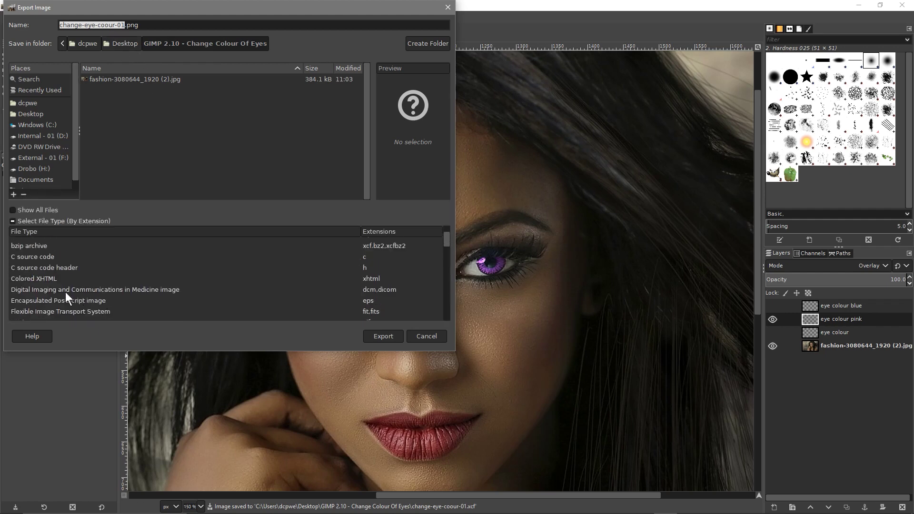
scroll(60, 300, "down", 2)
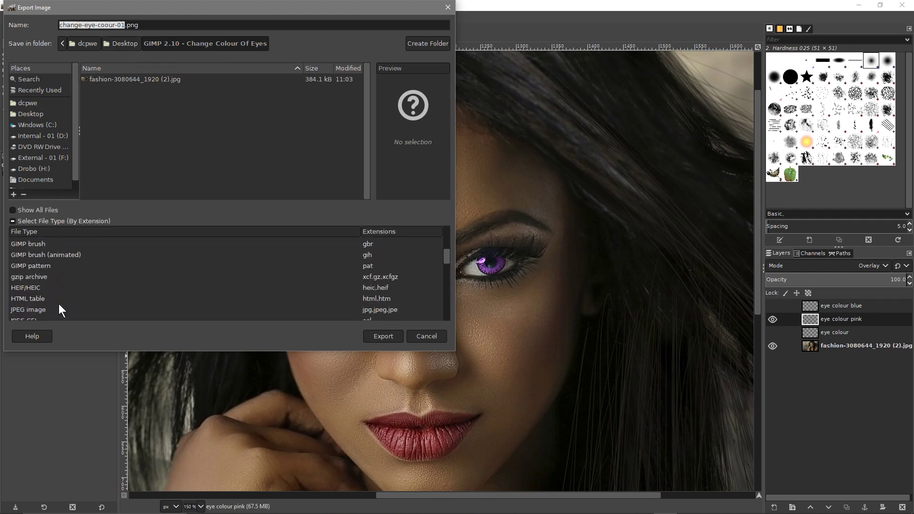
left_click(55, 308)
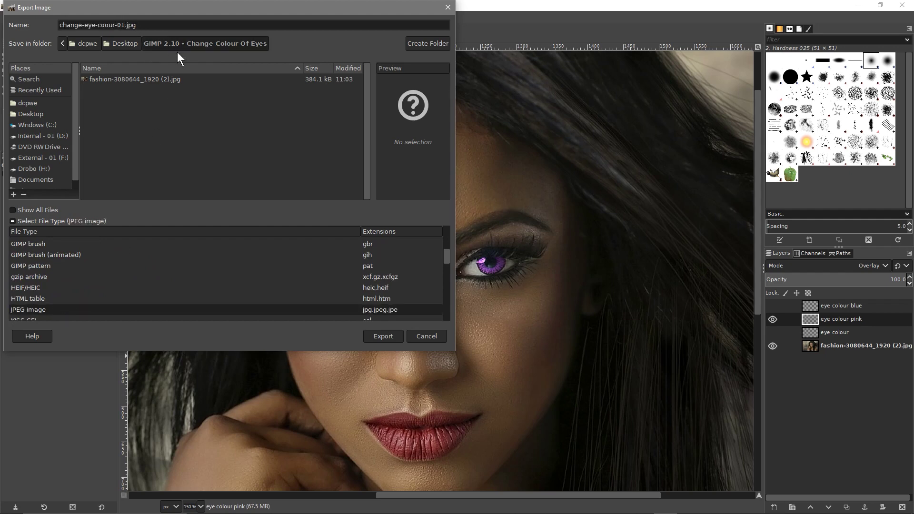
key("shift+Left")
key("shift+Left")
type("pink")
left_click(393, 335)
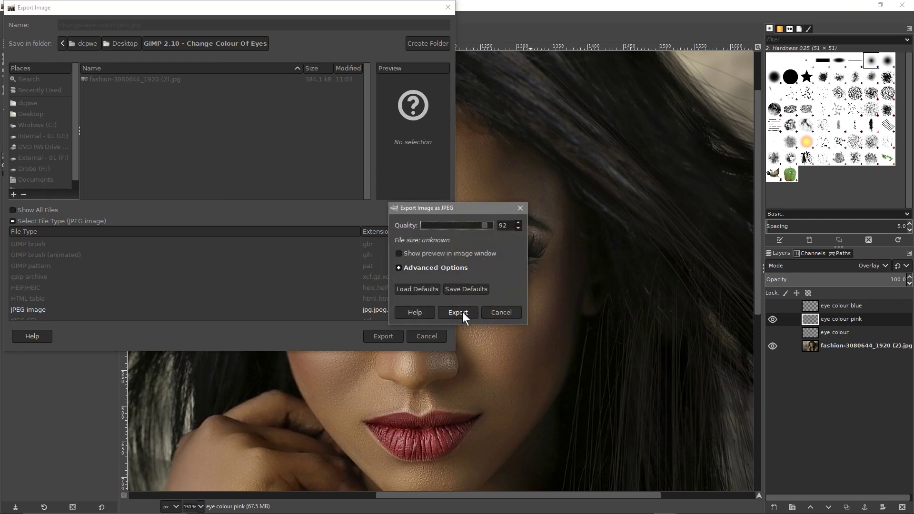
left_click(458, 312)
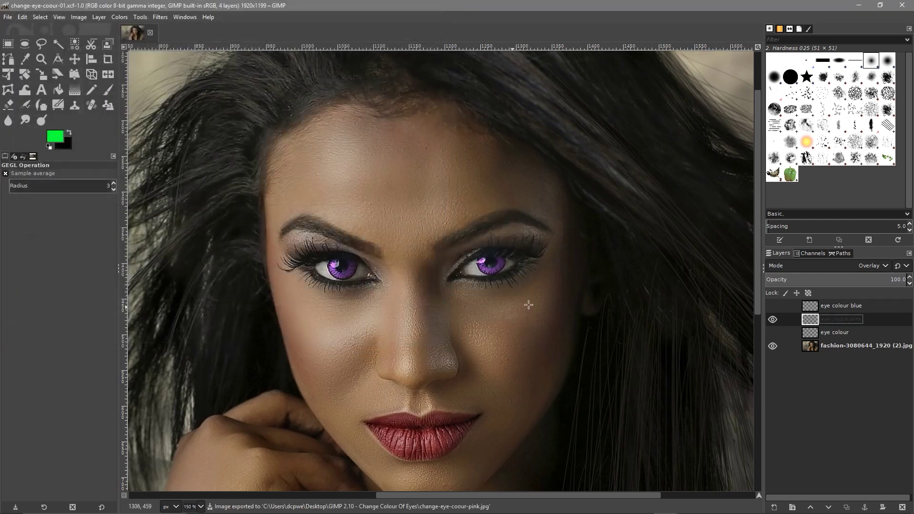
Step: Show "eye colour blue" instead of "eye colour pink" and export the image as change-eye-coour-blue.jpg at quality 92
left_click(773, 319)
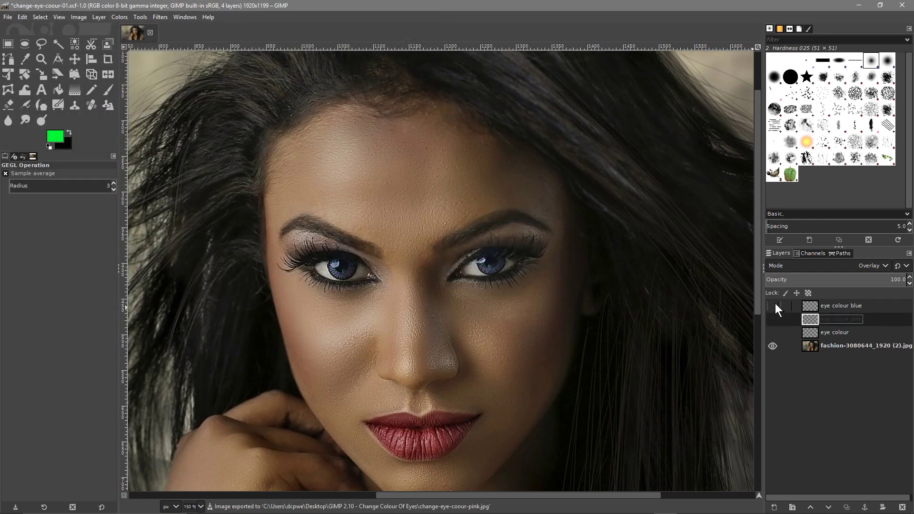
left_click(773, 306)
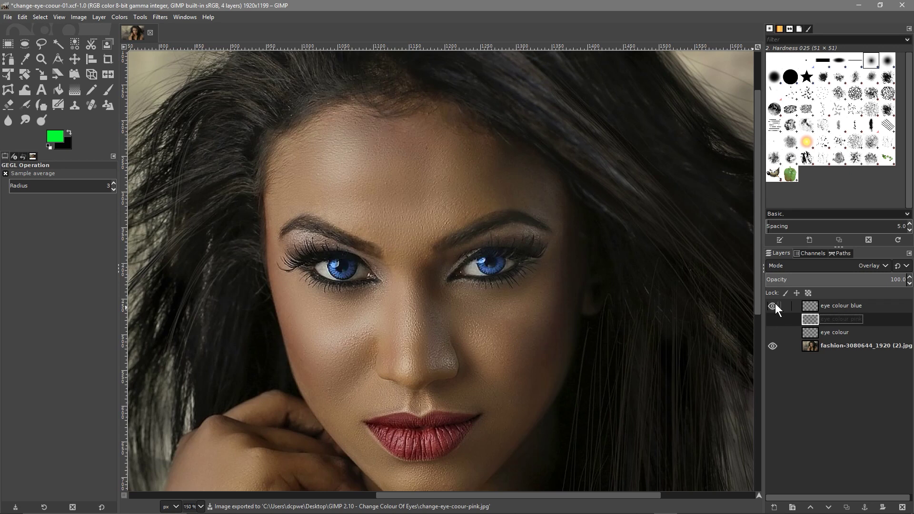
left_click(8, 17)
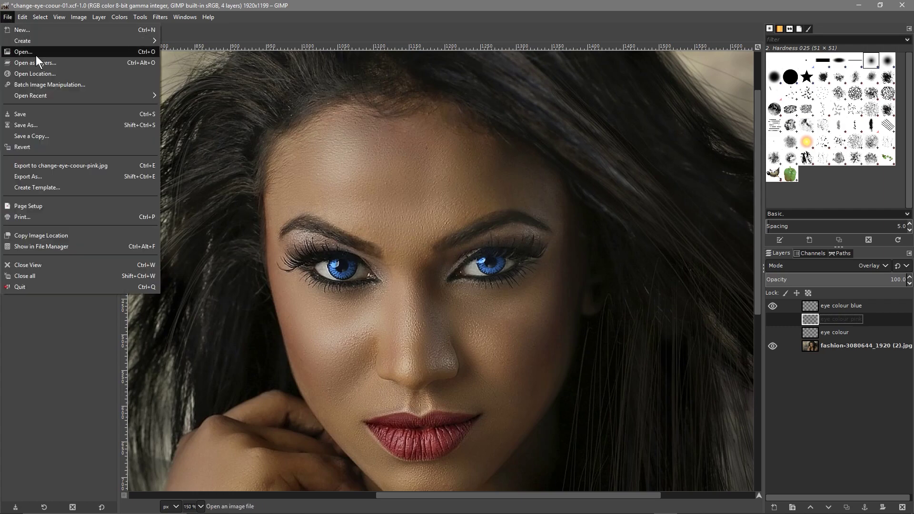
left_click(79, 176)
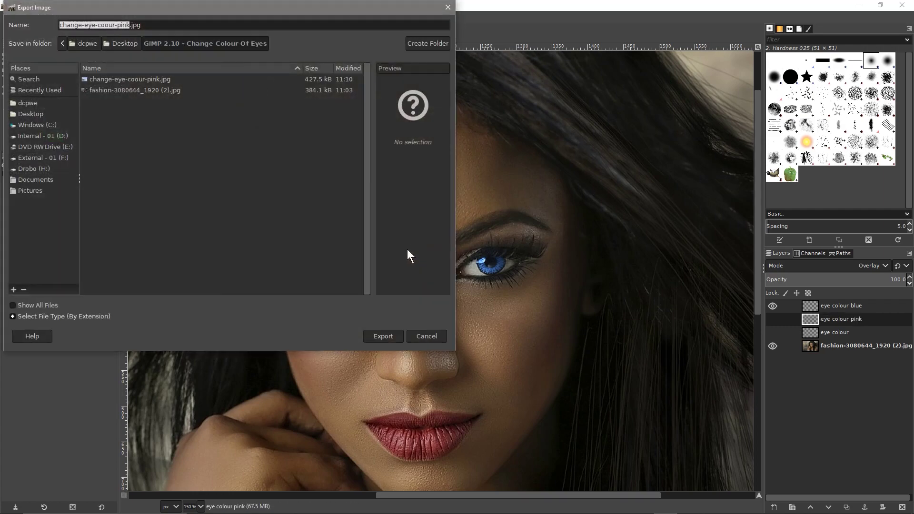
double_click(125, 24)
type("blue")
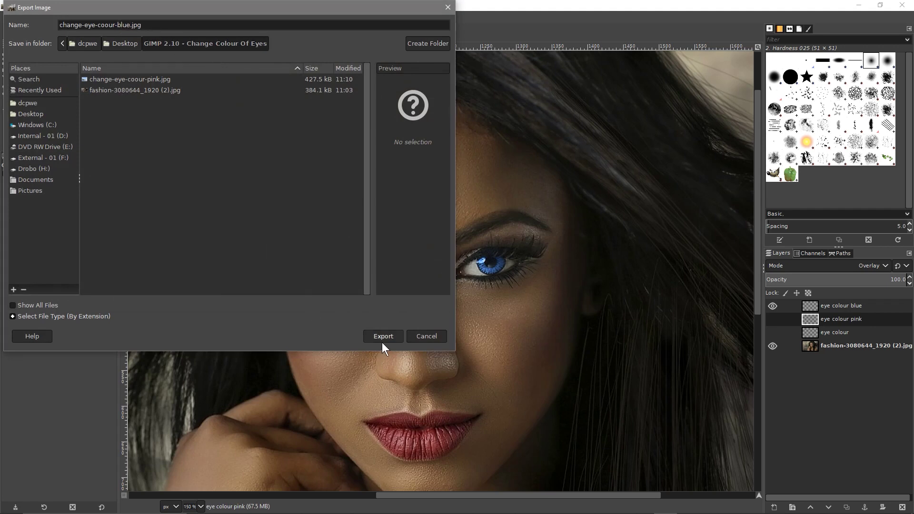
left_click(382, 337)
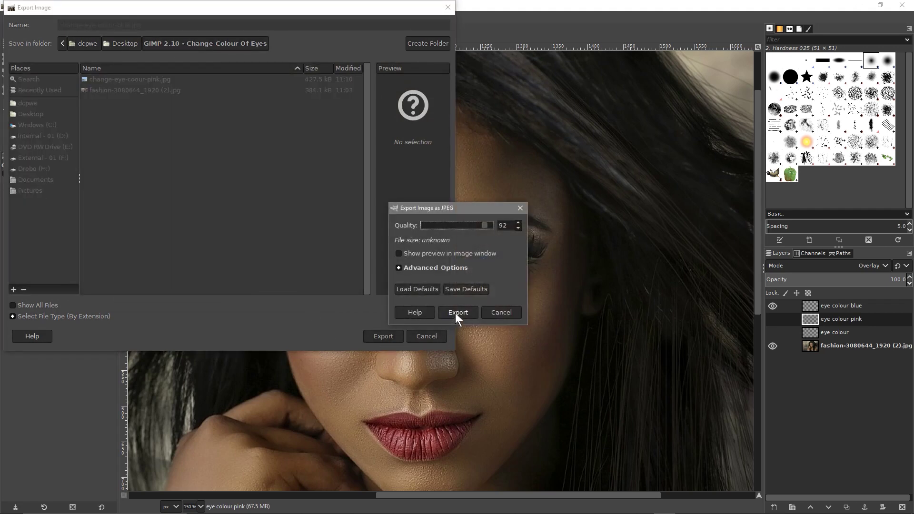
left_click(457, 312)
Step: Hide the "eye colour blue" layer and duplicate the original "eye colour" layer
double_click(826, 334)
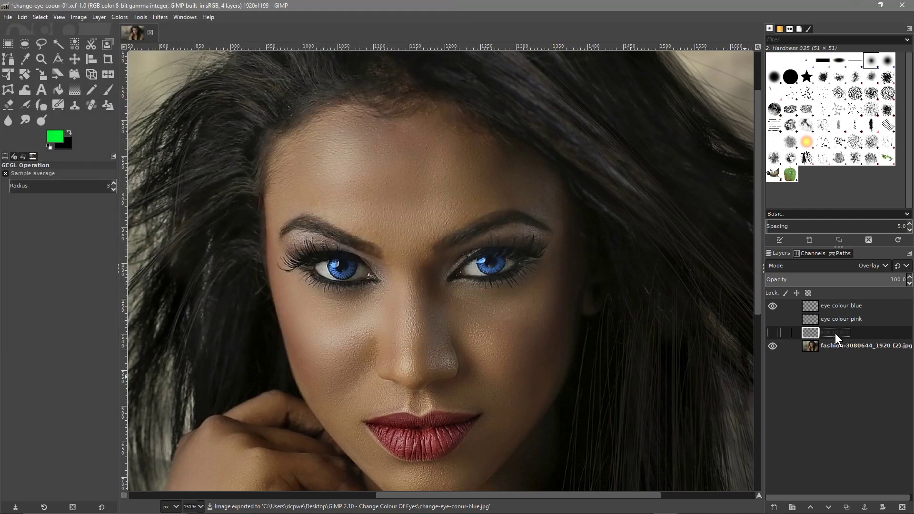
left_click(773, 306)
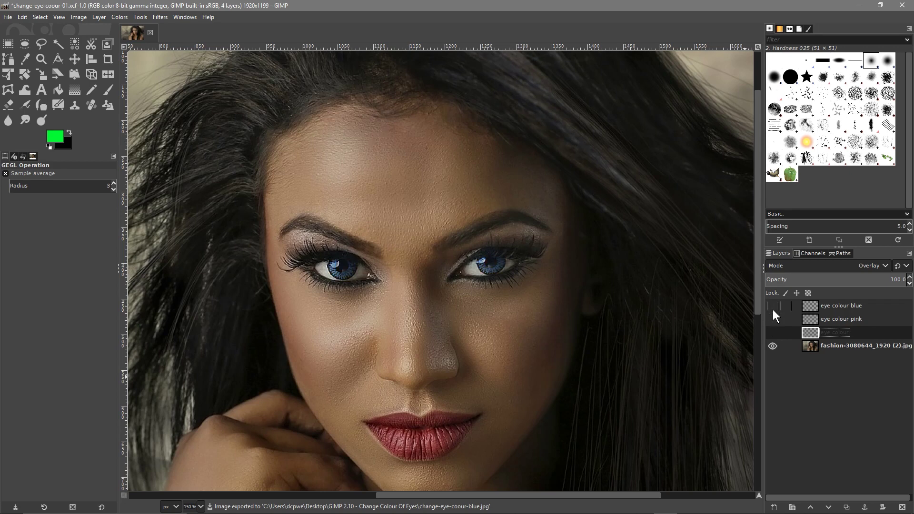
left_click(771, 333)
left_click(772, 334)
right_click(817, 333)
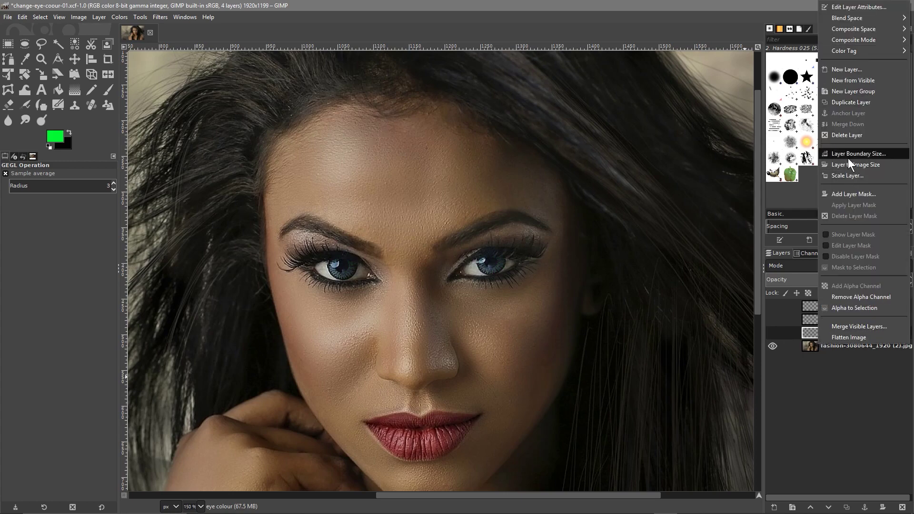
left_click(850, 102)
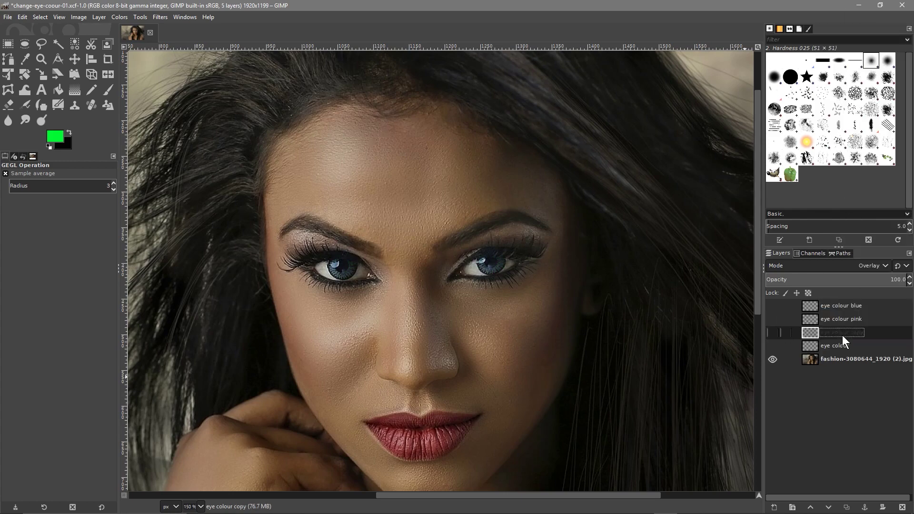
Step: Rename the new "eye colour copy" layer as "eye colour green" and make it visible
key("End")
key("shift+Left")
key("shift+Left")
key("shift+Left")
key("BackSpace")
type("gt")
type("een")
key("Return")
left_click(772, 333)
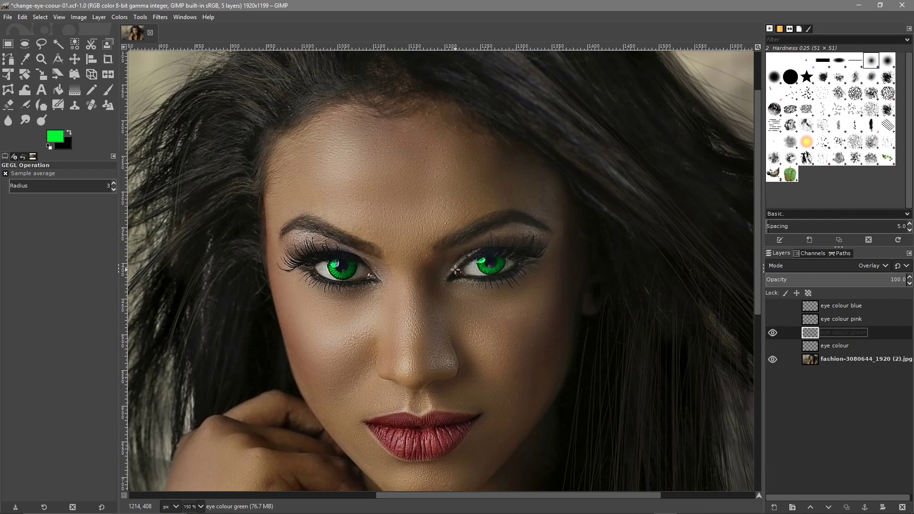
Step: Raise the lightness of the "eye colour green" layer to 100 with Hue-Saturation
left_click(124, 18)
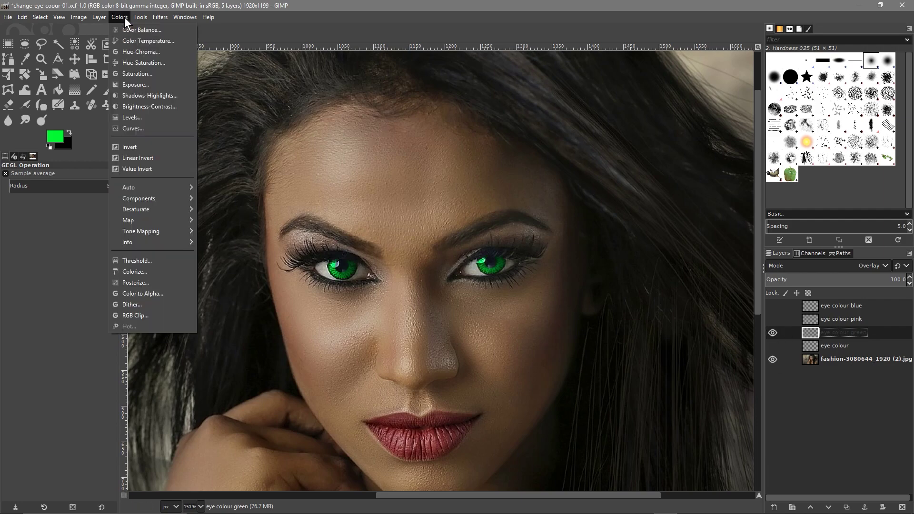
left_click(132, 64)
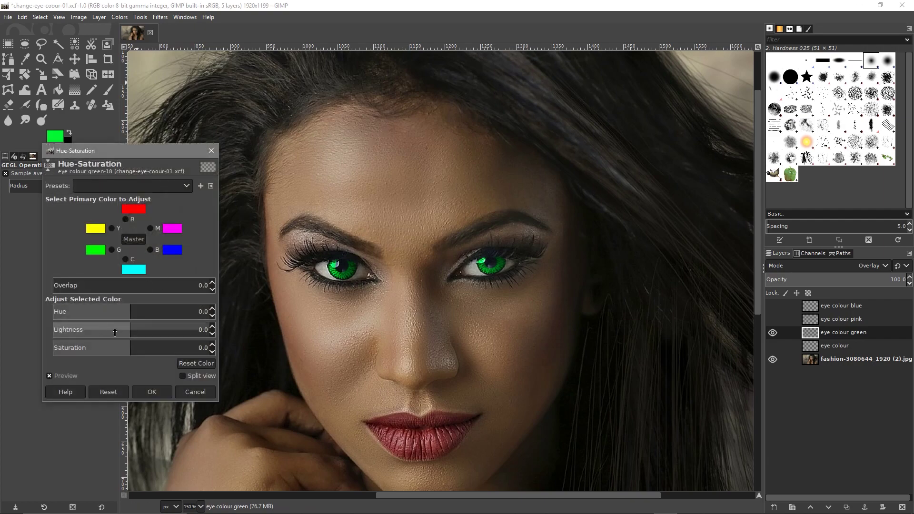
left_click_drag(126, 331, 222, 340)
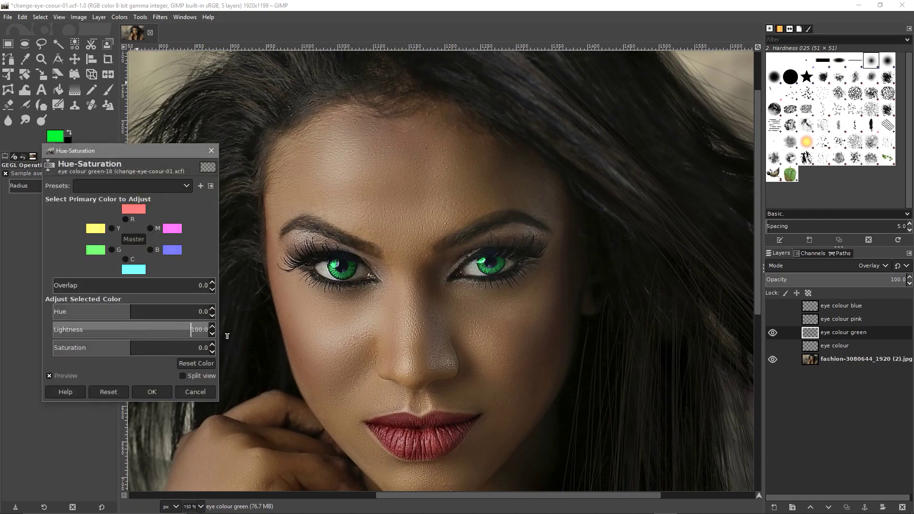
left_click_drag(146, 337, 41, 328)
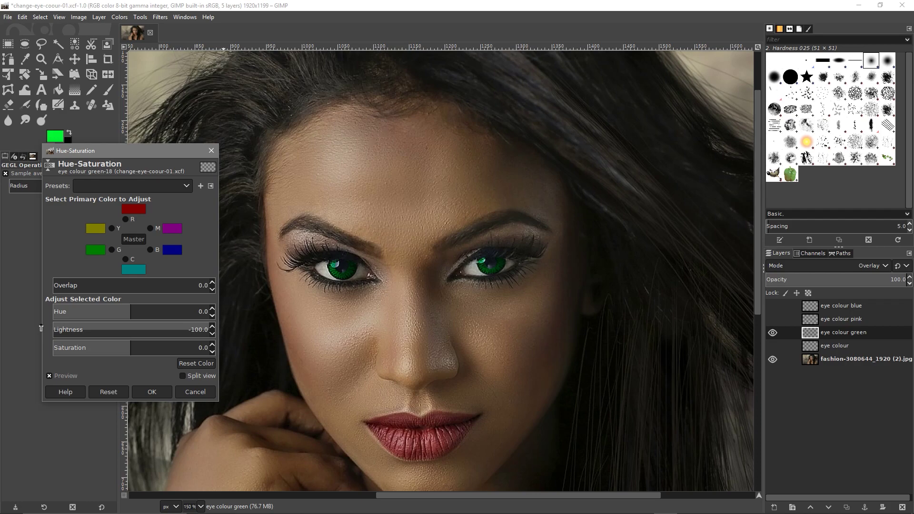
left_click_drag(41, 329, 253, 332)
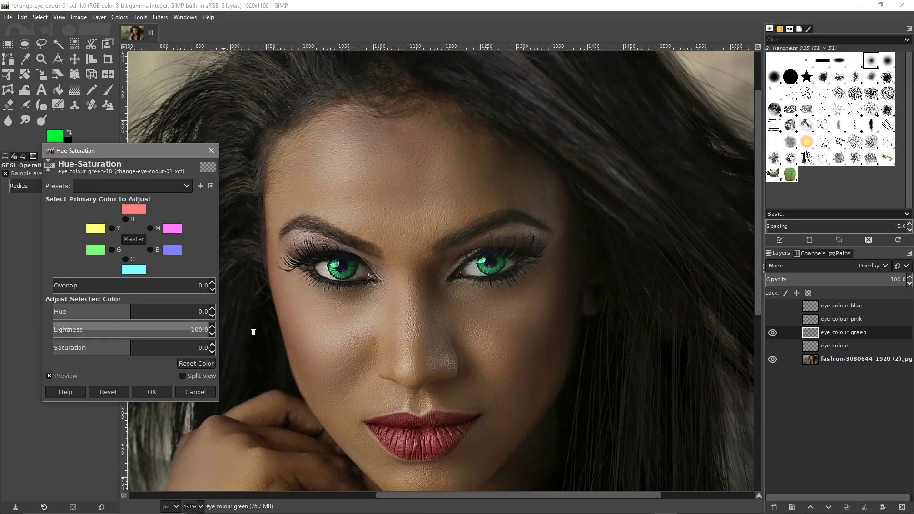
left_click(156, 388)
Step: Export the green-eyed version as change-eye-coour-green.jpg at JPEG quality 92 and save the project
left_click(7, 17)
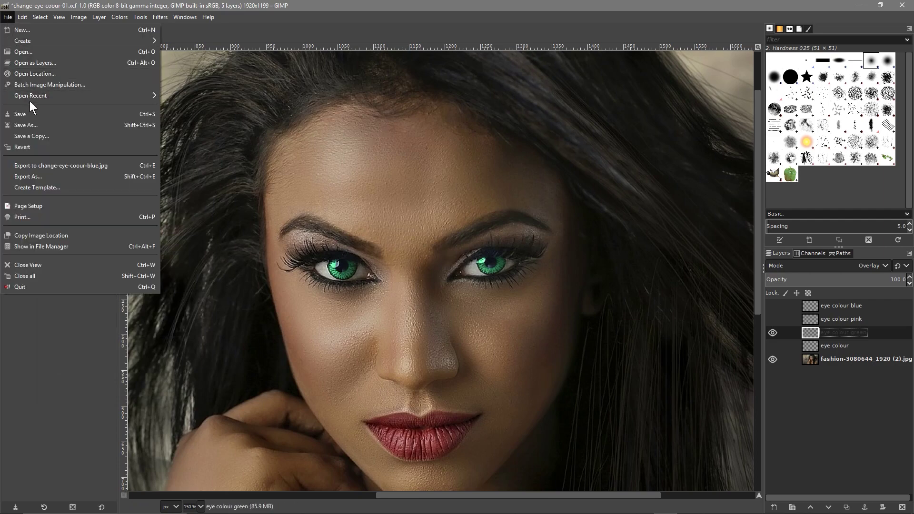
left_click(44, 176)
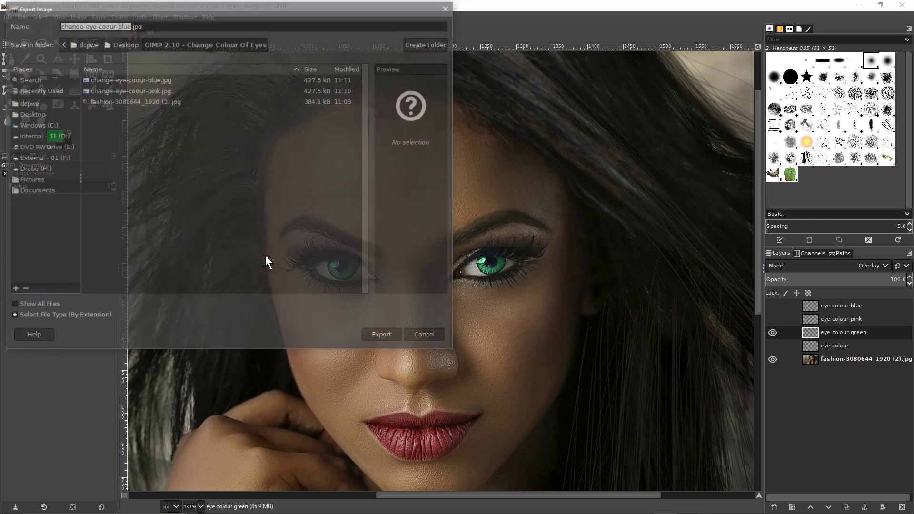
key("Right")
key("ctrl+shift+Left")
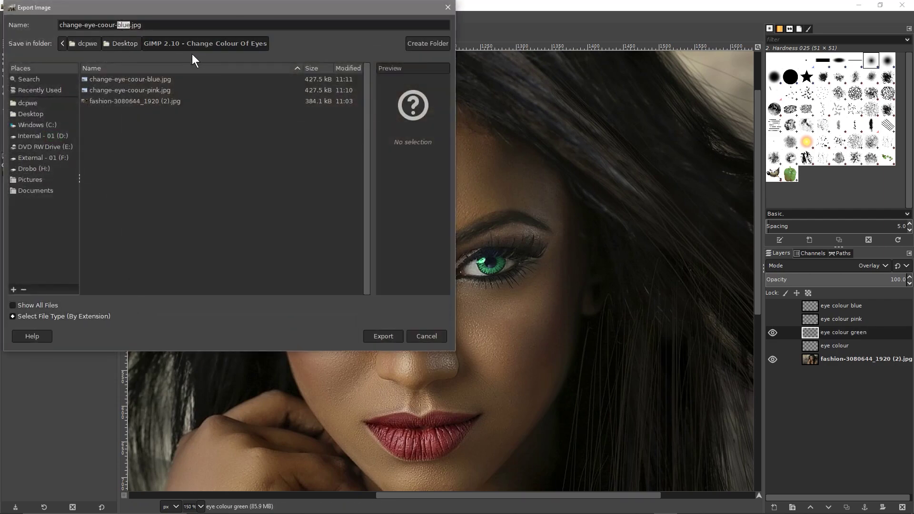
type("green")
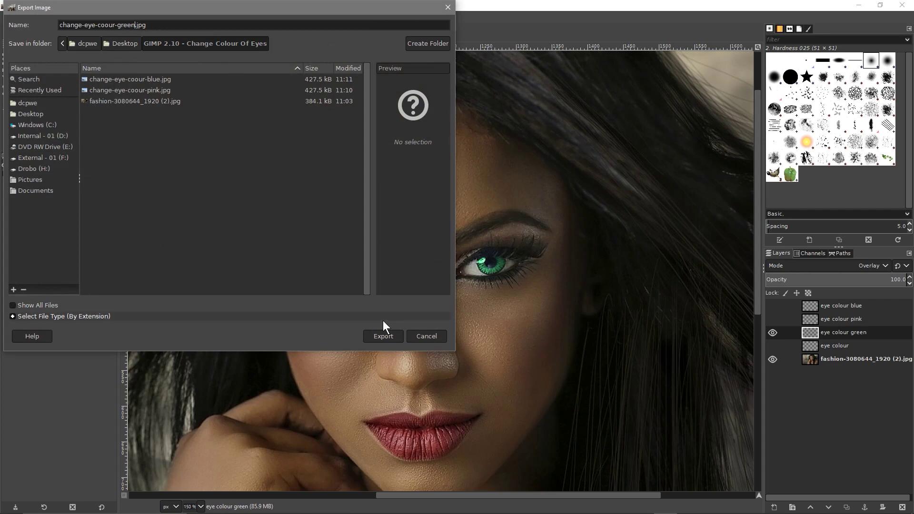
left_click(380, 336)
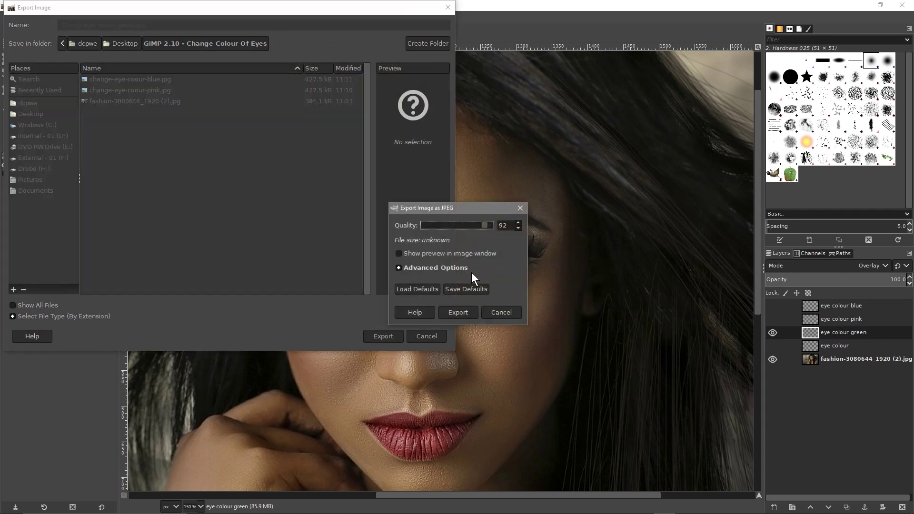
left_click(466, 313)
left_click(7, 17)
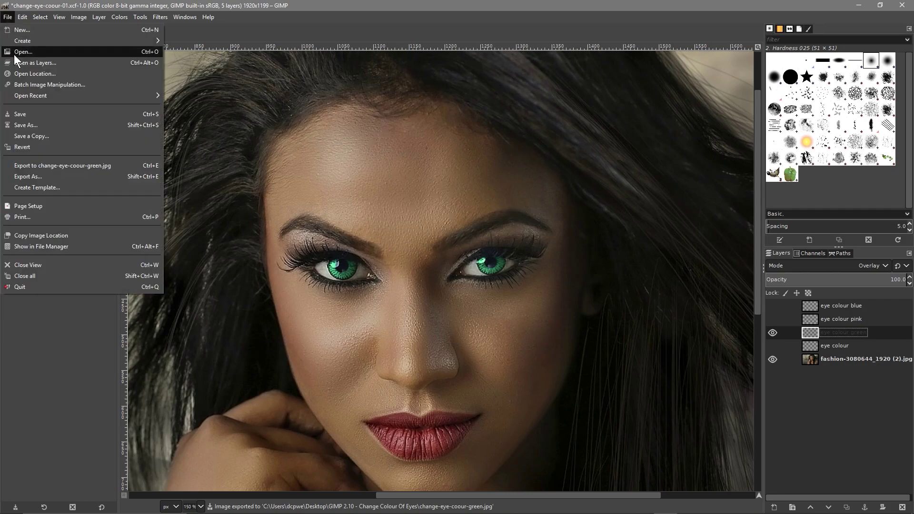
left_click(28, 114)
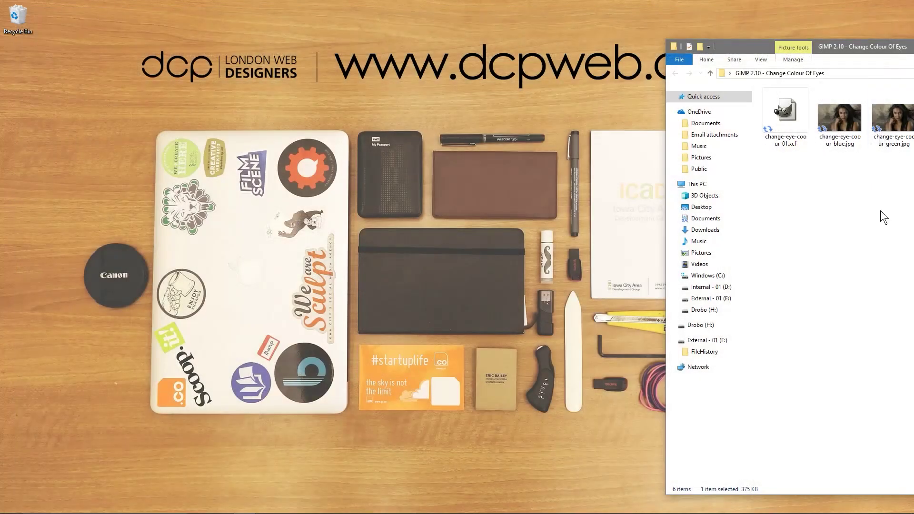
Step: Open the original fashion-3080644_1920 (2).jpg from the project folder in Photos and place it side by side with the folder window
left_click_drag(875, 51, 326, 87)
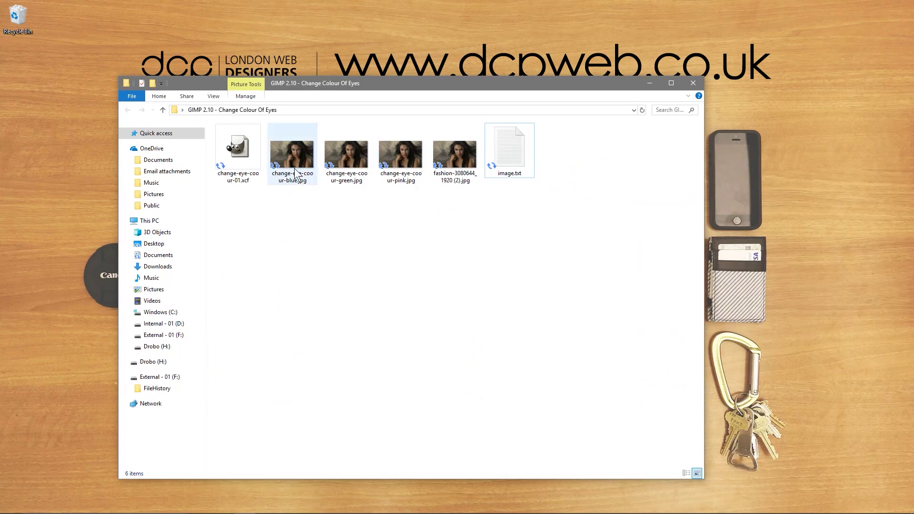
double_click(453, 165)
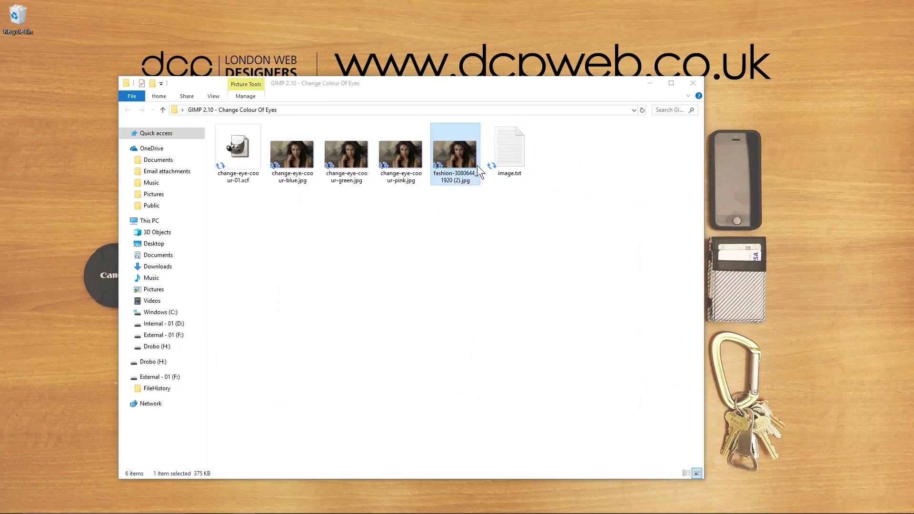
left_click_drag(633, 13, 2, 131)
left_click(536, 129)
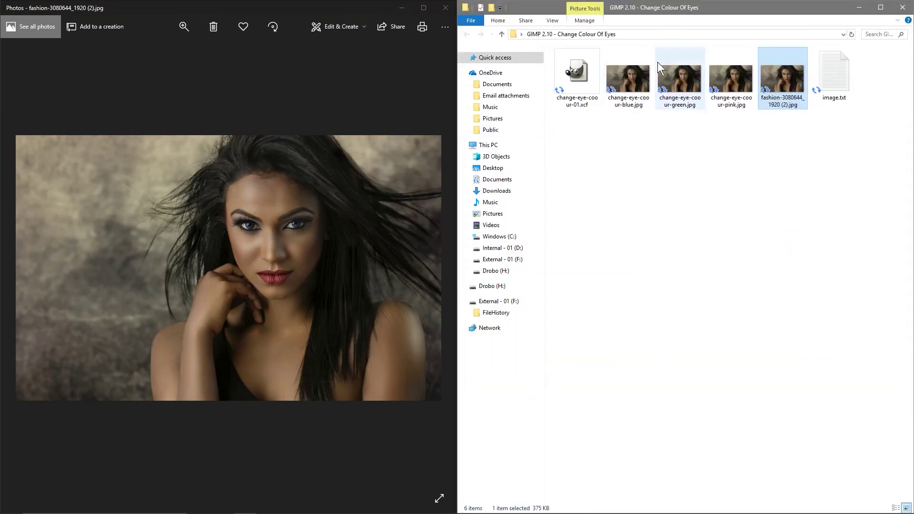
Step: View change-eye-coour-blue.jpg beside the original photo to compare the eye colour
double_click(633, 80)
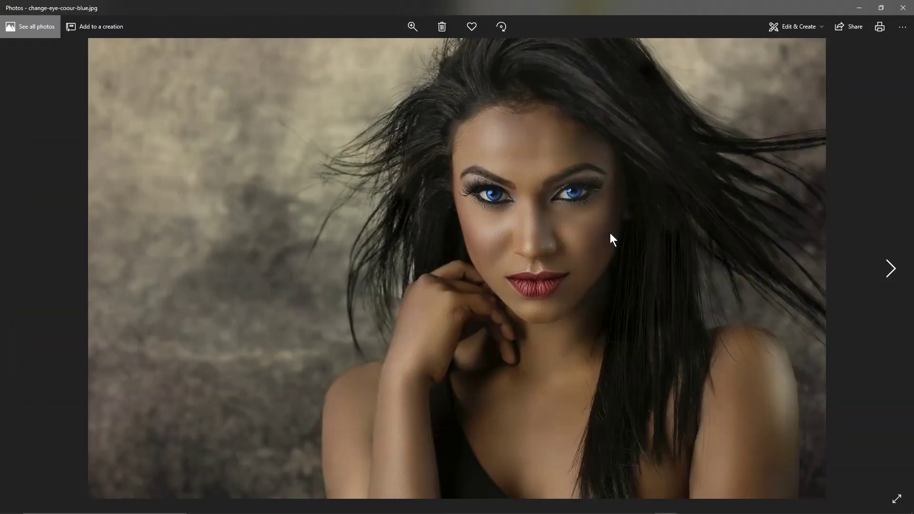
key("super+Right")
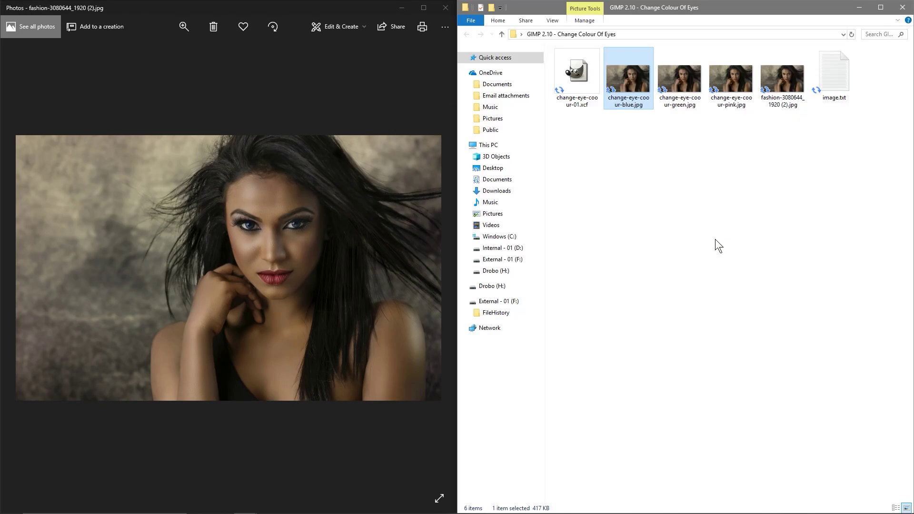
key("alt+F4")
Step: View change-eye-coour-green.jpg beside the original photo, then close the green version
left_click(686, 88)
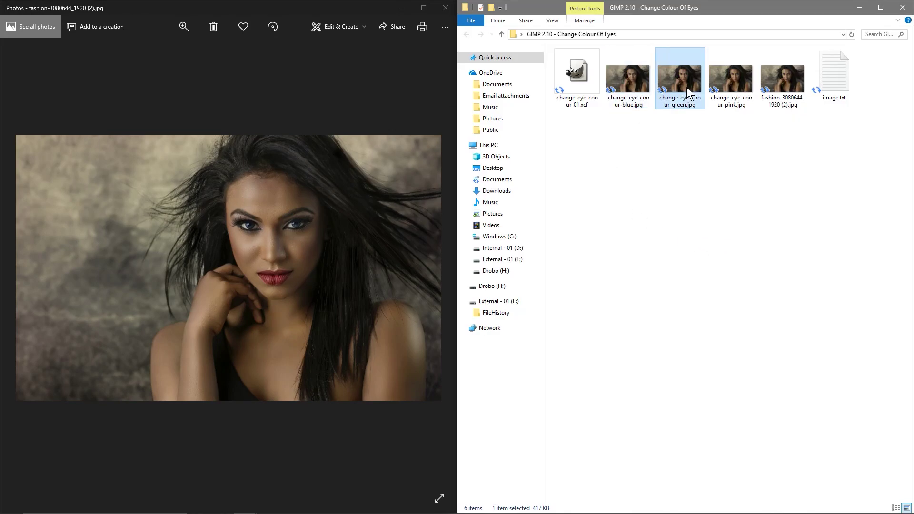
double_click(687, 87)
key("super+Right")
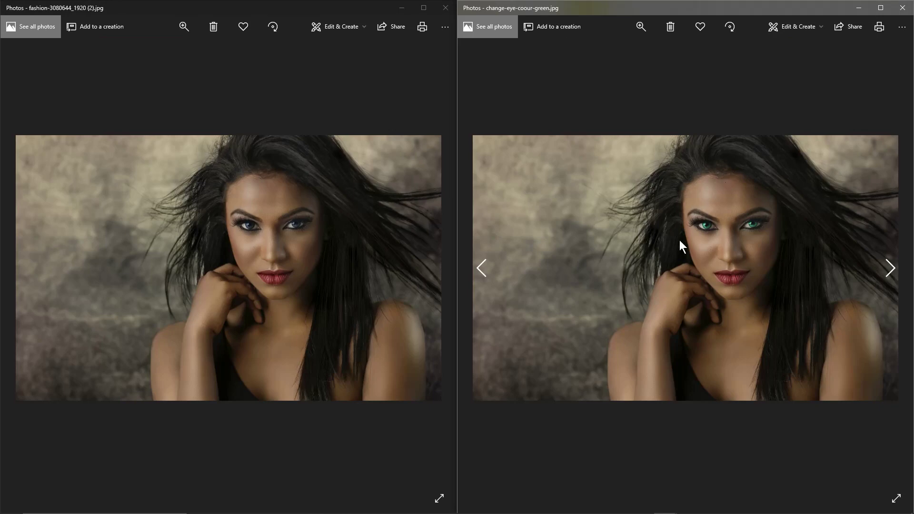
key("alt+F4")
Step: View change-eye-coour-pink.jpg beside the original photo and inspect the eyes up close
left_click(738, 95)
double_click(738, 95)
key("super+Right")
double_click(754, 206)
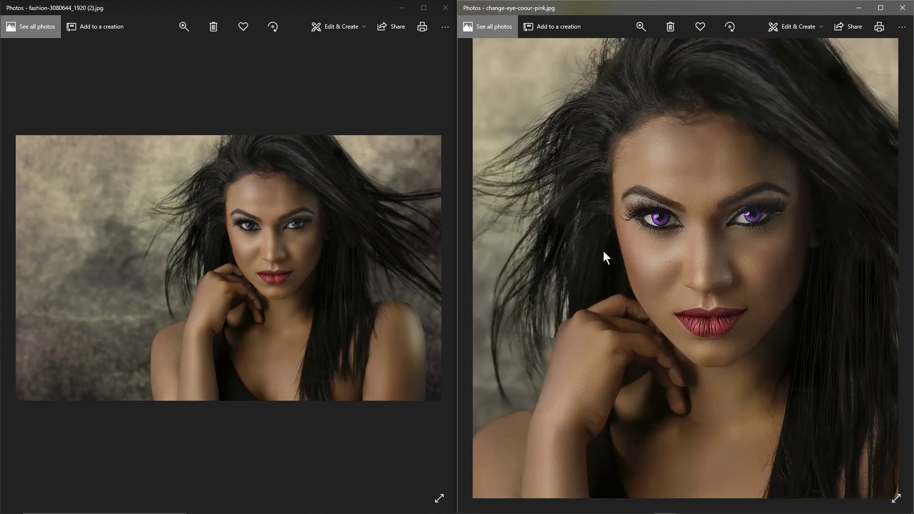
double_click(682, 241)
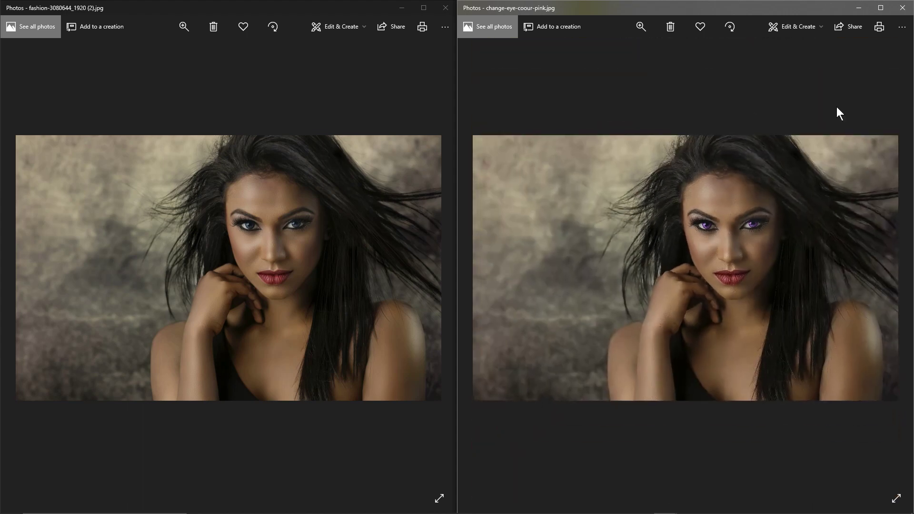
Step: Close all open Photos windows and the project folder window
left_click(905, 9)
left_click(904, 9)
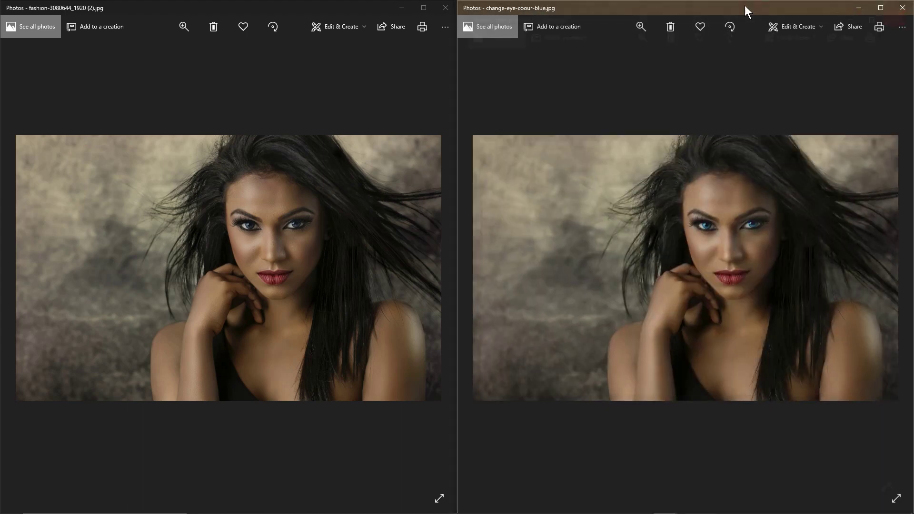
left_click(445, 7)
left_click(902, 8)
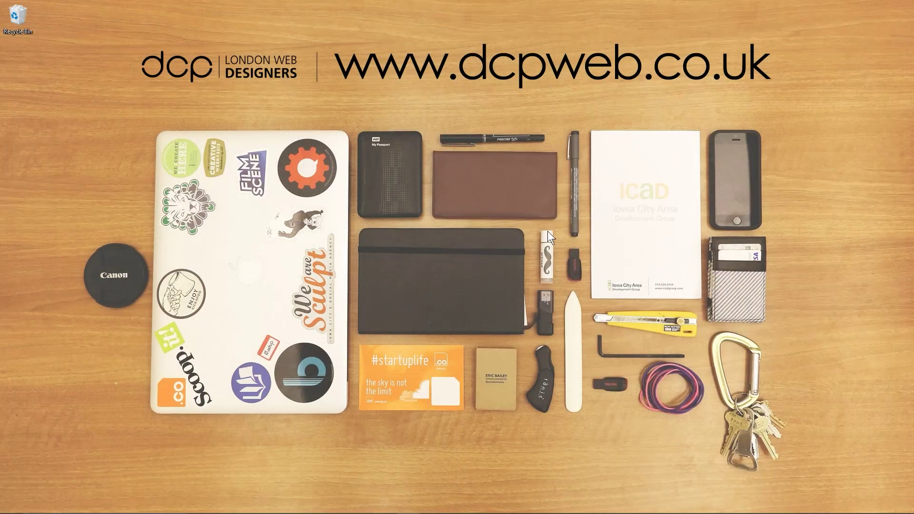